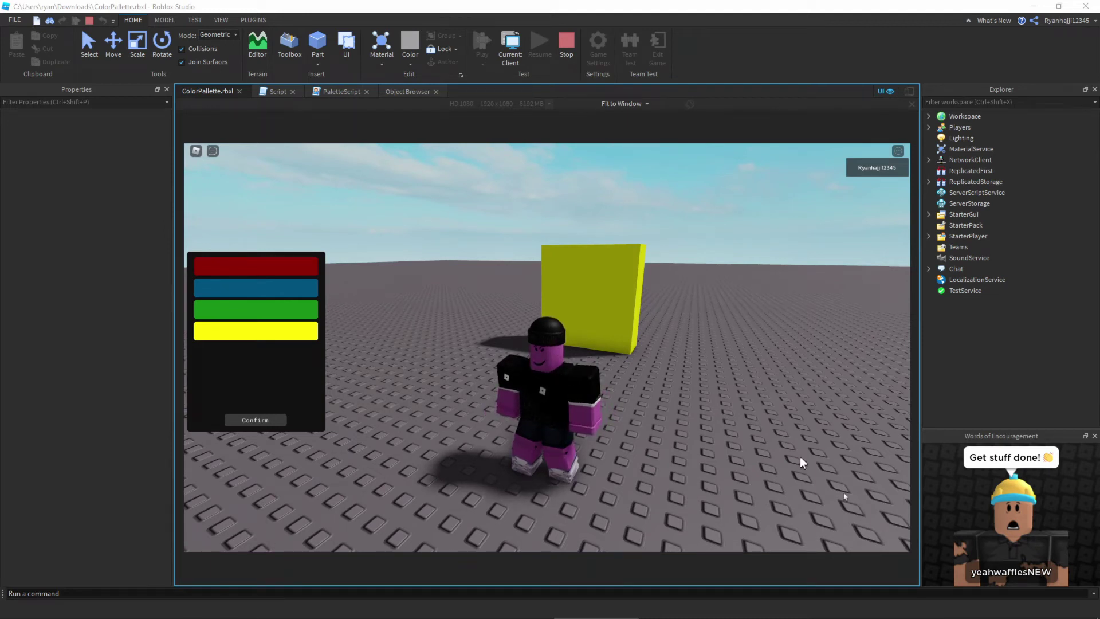
# - Test the color palette in the running game: confirm and close it, reopen it, pick red and confirm
pyautogui.click(255, 420)
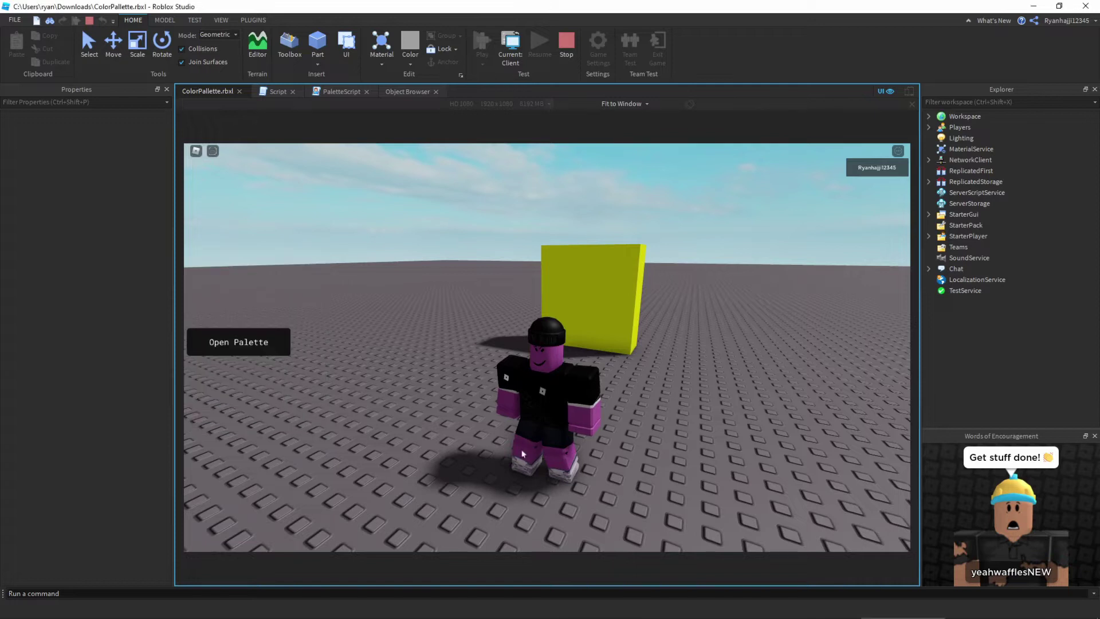
pyautogui.moveTo(311, 338)
pyautogui.mouseDown(button='right')
pyautogui.moveTo(322, 341)
pyautogui.moveTo(311, 347)
pyautogui.mouseUp(button='right')
pyautogui.click(228, 351)
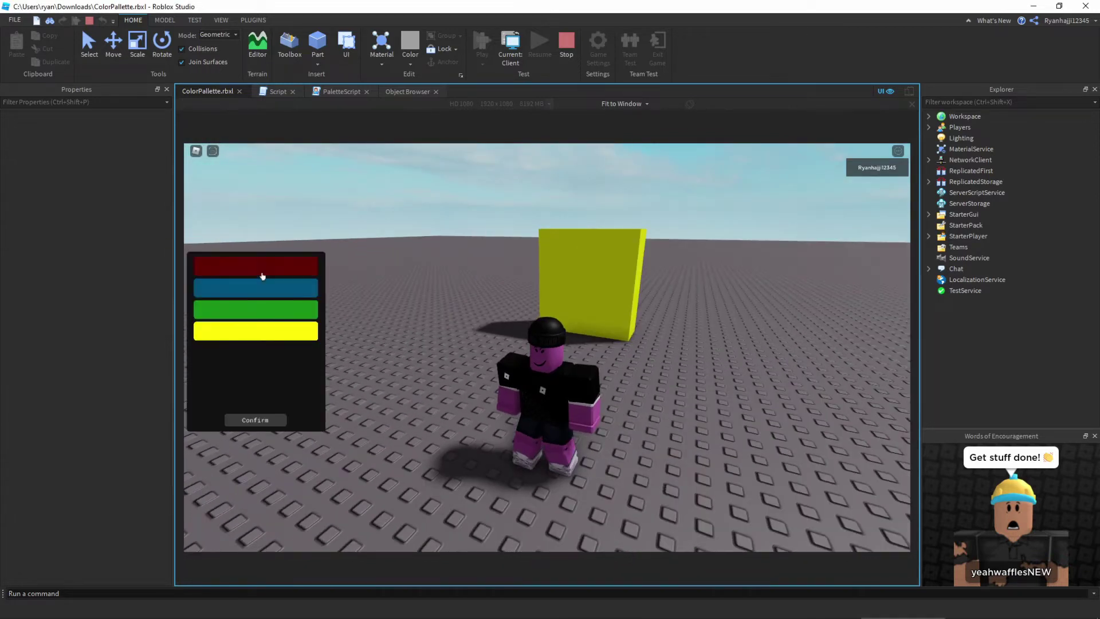
pyautogui.click(262, 277)
pyautogui.click(263, 421)
# - Walk and jump the character around the recolored block in the playtest
pyautogui.press('w')
pyautogui.moveTo(483, 411); pyautogui.dragTo(482, 410, button='right')
pyautogui.press('space')
pyautogui.press('w')
pyautogui.press('space')
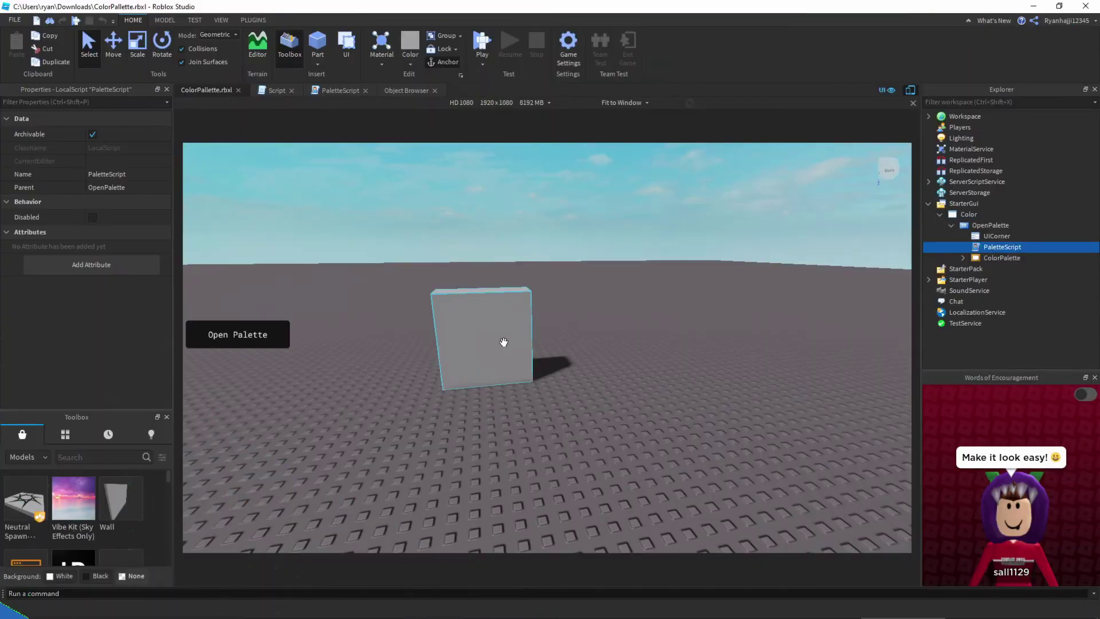
# - Inspect the Color ScreenGui, its OpenPalette button and the ColorPalette frame in StarterGui
pyautogui.moveTo(488, 408); pyautogui.dragTo(488, 407, button='right')
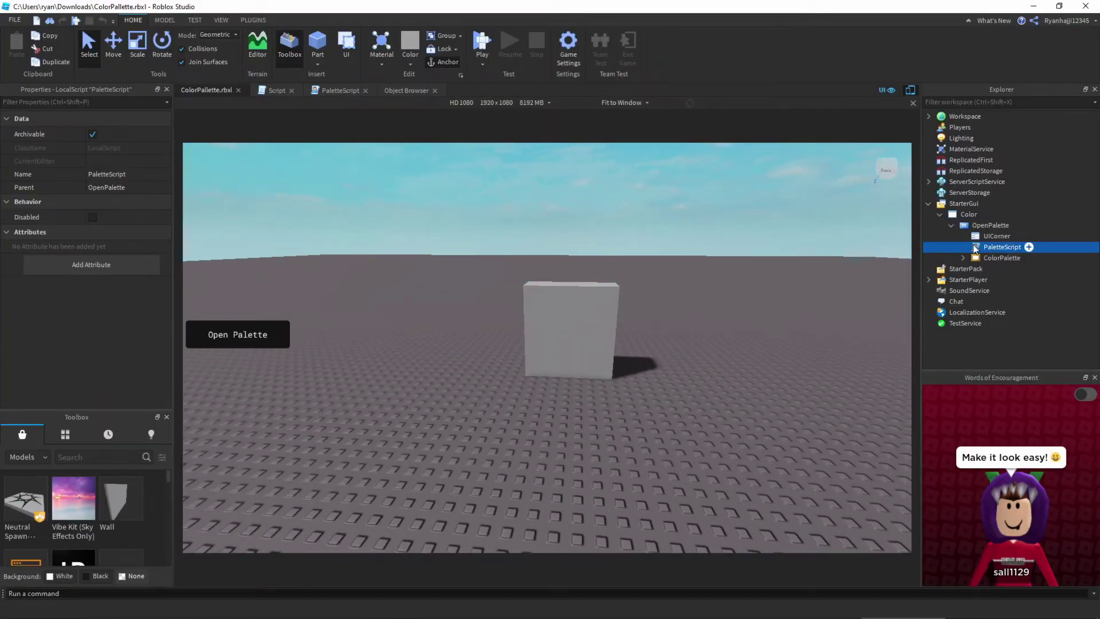
pyautogui.click(970, 216)
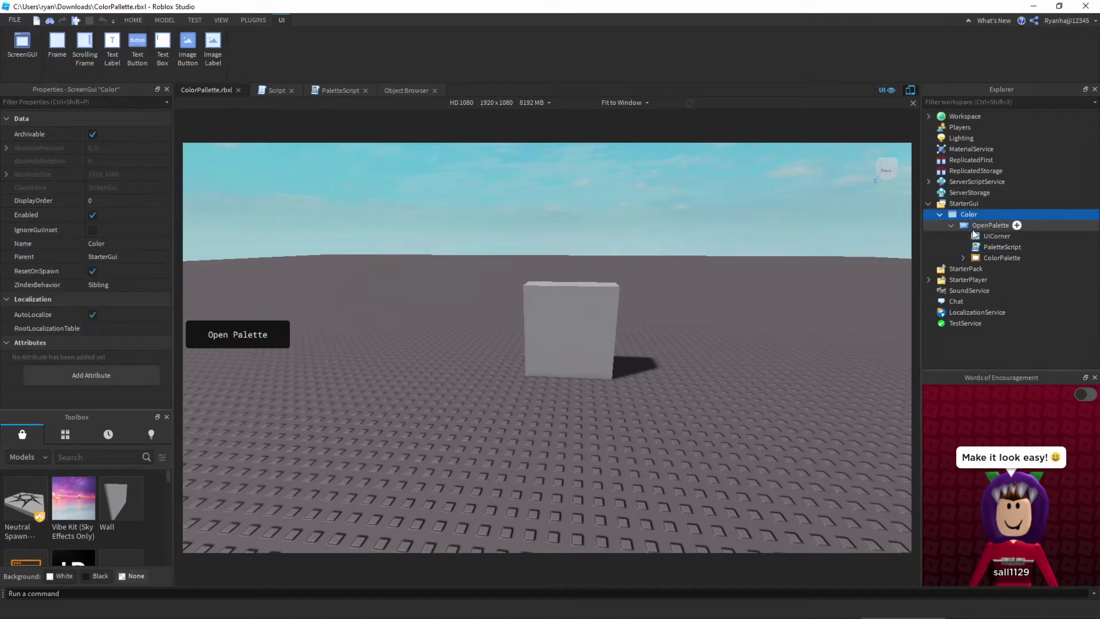
pyautogui.click(975, 228)
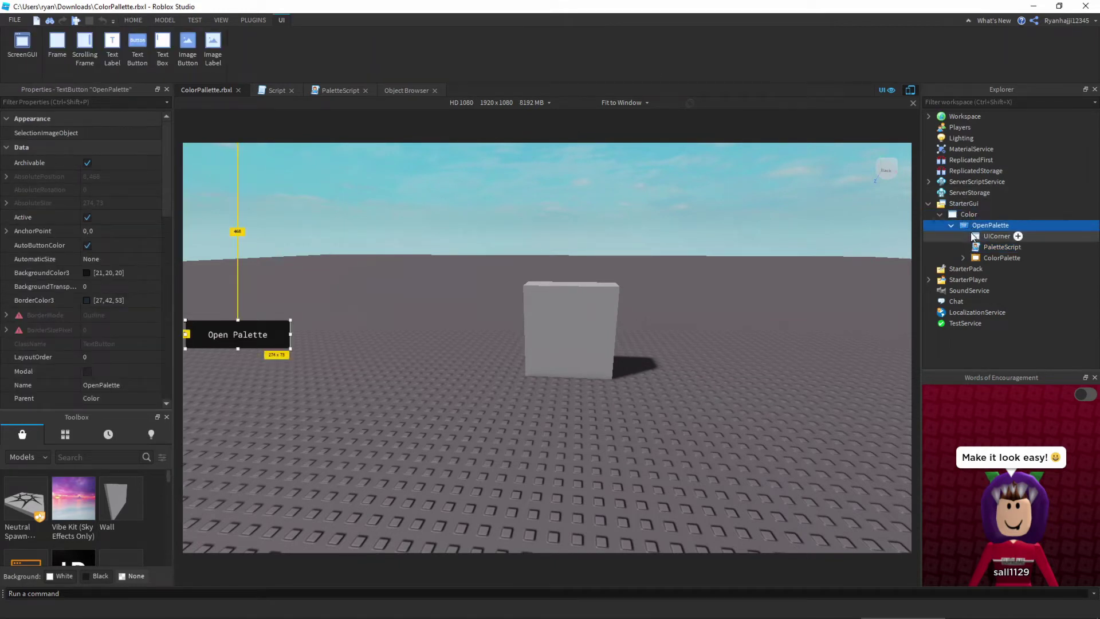
pyautogui.click(994, 258)
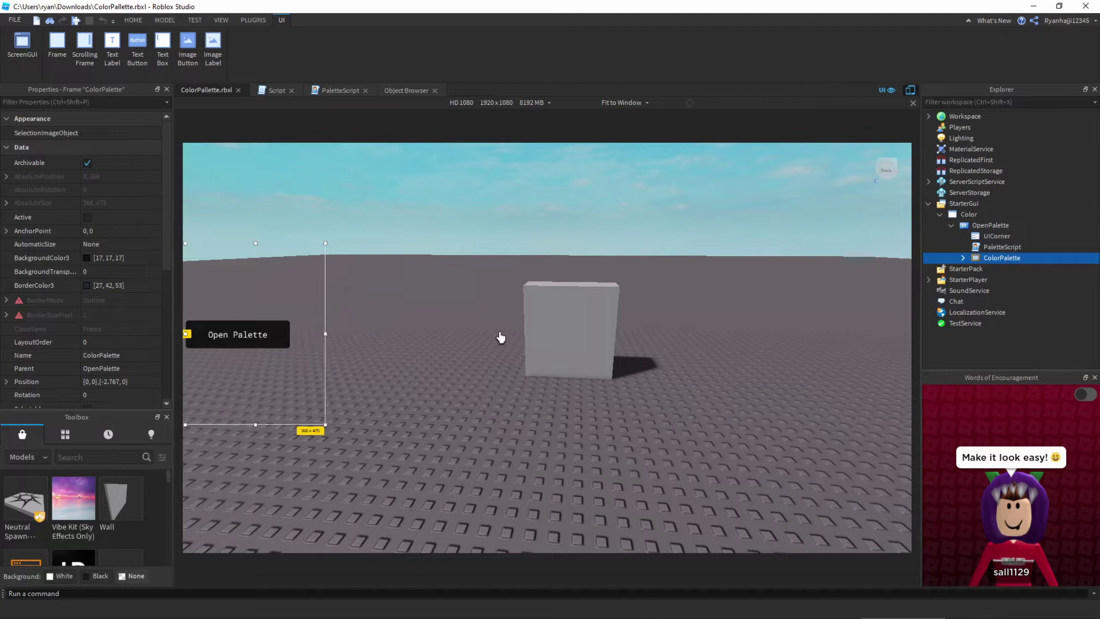
# - Make the ColorPalette frame visible to view its four color buttons and Confirm button, and hide it again
pyautogui.scroll(-3, 117, 325)
pyautogui.click(87, 298)
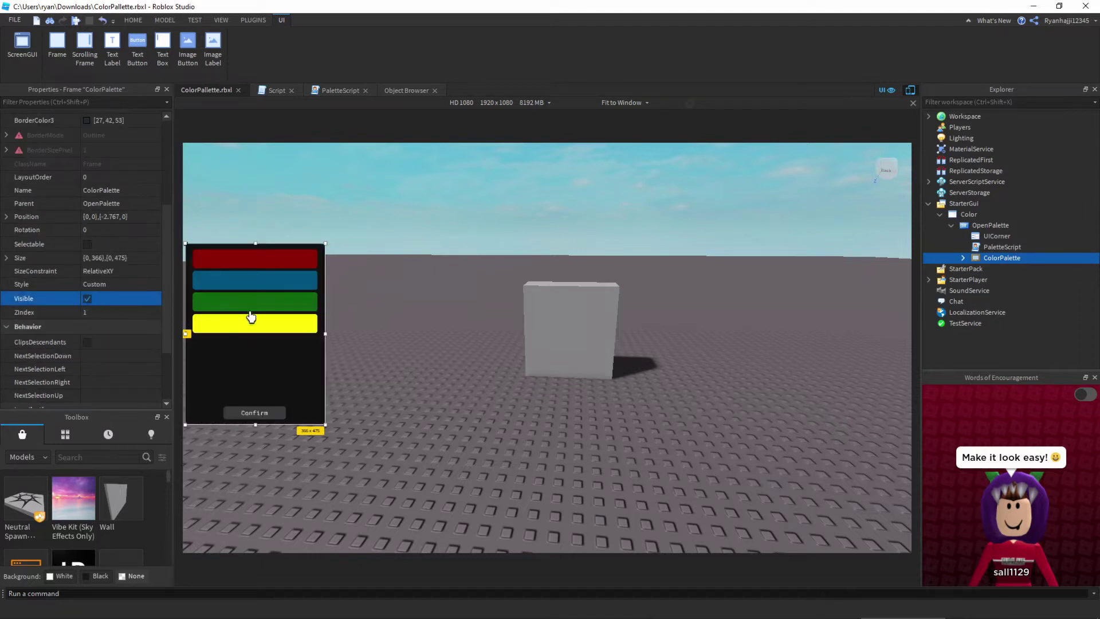
pyautogui.moveTo(394, 338); pyautogui.dragTo(397, 335, button='right')
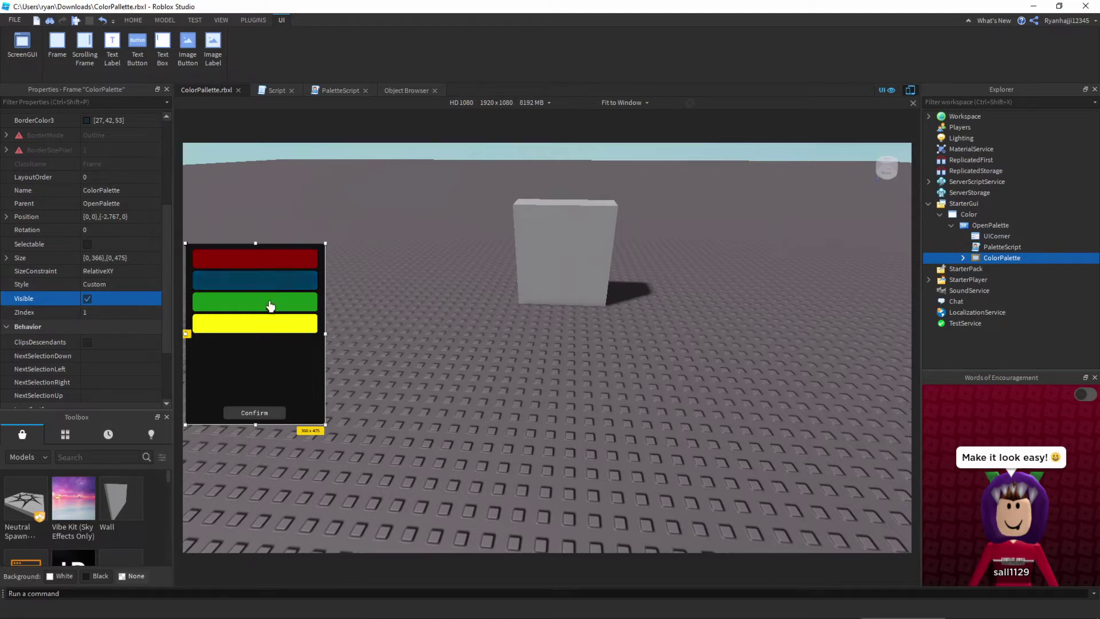
pyautogui.click(87, 299)
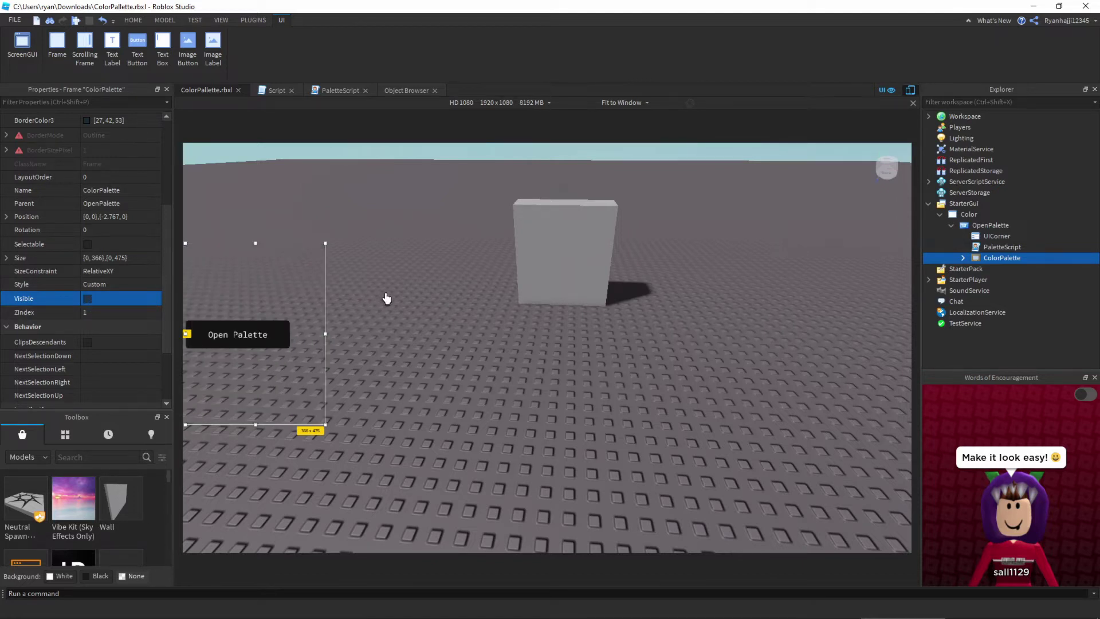
pyautogui.click(387, 304)
pyautogui.press('w')
pyautogui.moveTo(398, 320); pyautogui.dragTo(409, 437, button='right')
pyautogui.press('s')
pyautogui.press('w')
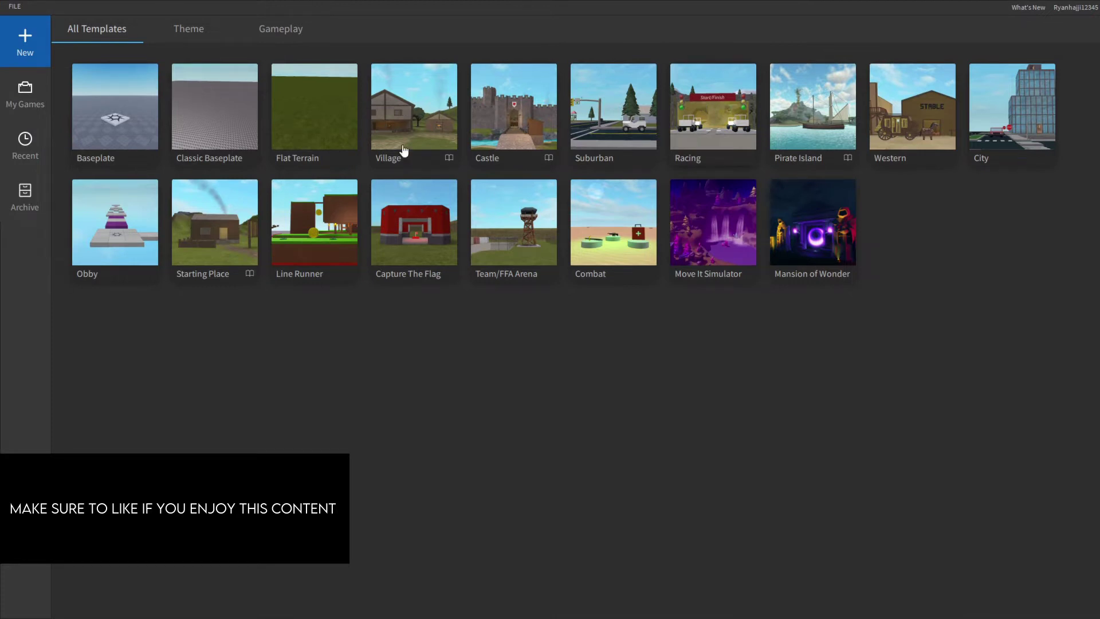
# - Create a new place from the Baseplate template and delete its spawn location
pyautogui.click(122, 126)
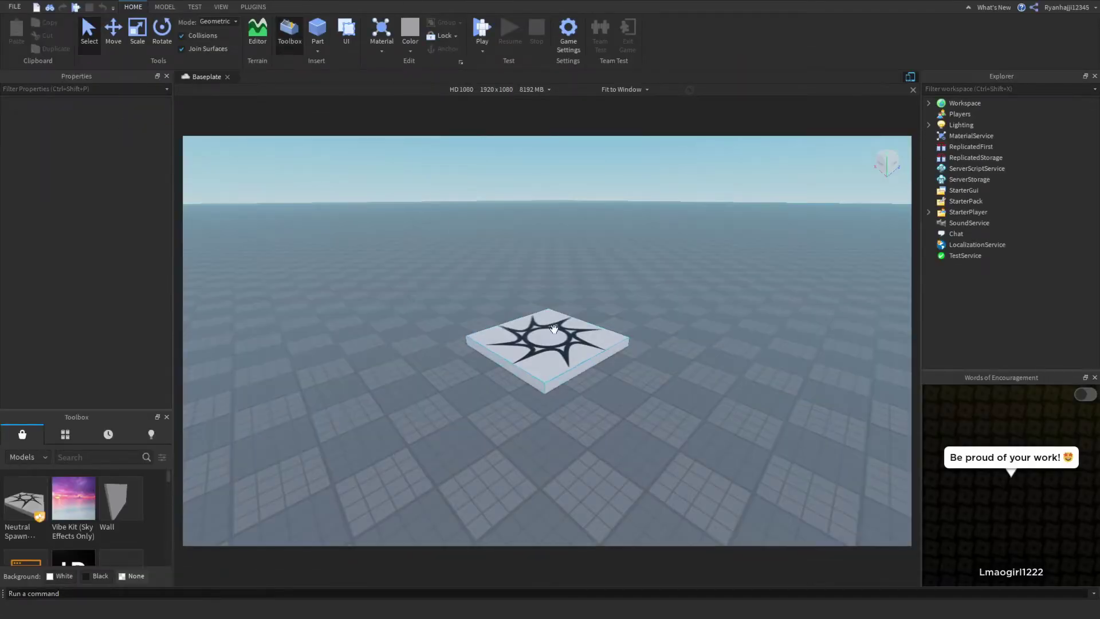
pyautogui.click(525, 341)
pyautogui.press('Delete')
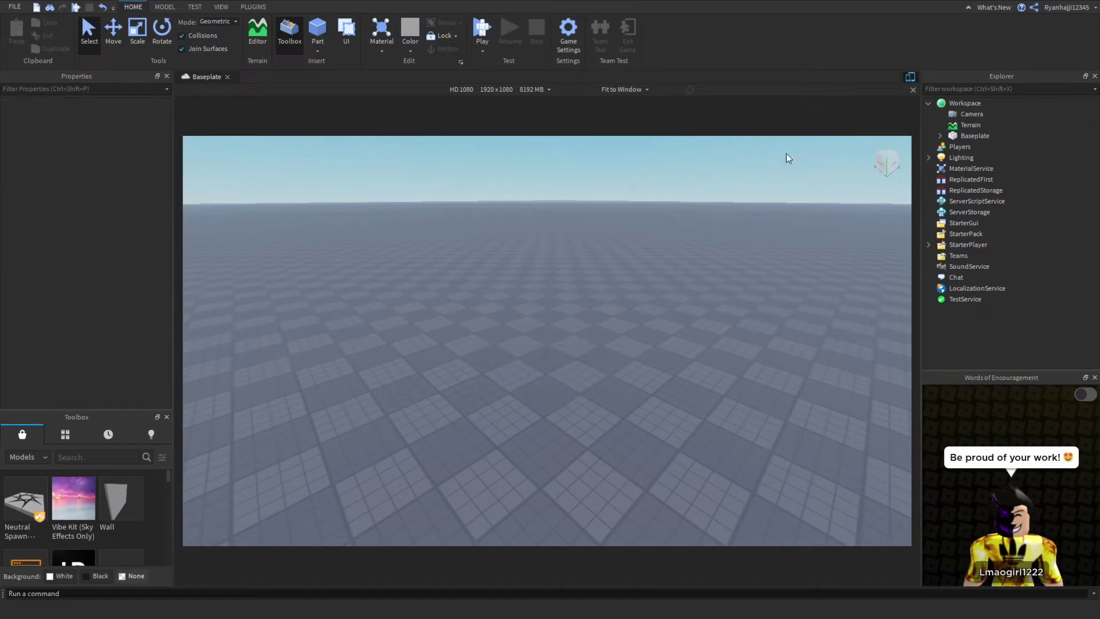
# - Toggle the device emulator off and back on, and choose the HD 1080 desktop device at 1920 x 1080
pyautogui.click(909, 76)
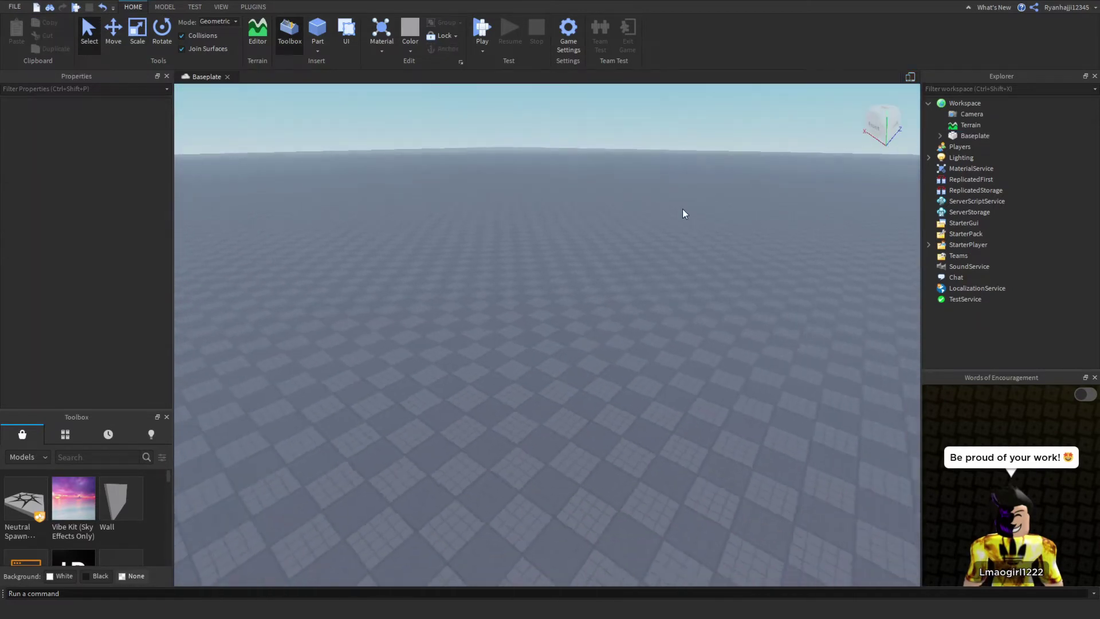
pyautogui.moveTo(682, 212); pyautogui.dragTo(692, 224, button='right')
pyautogui.click(910, 77)
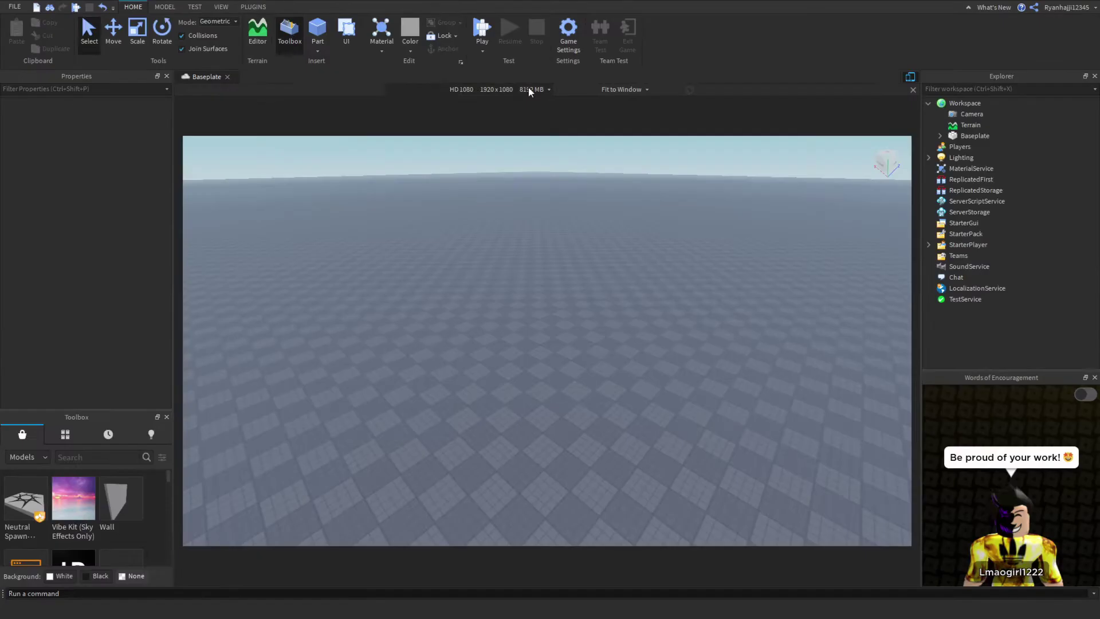
pyautogui.click(523, 90)
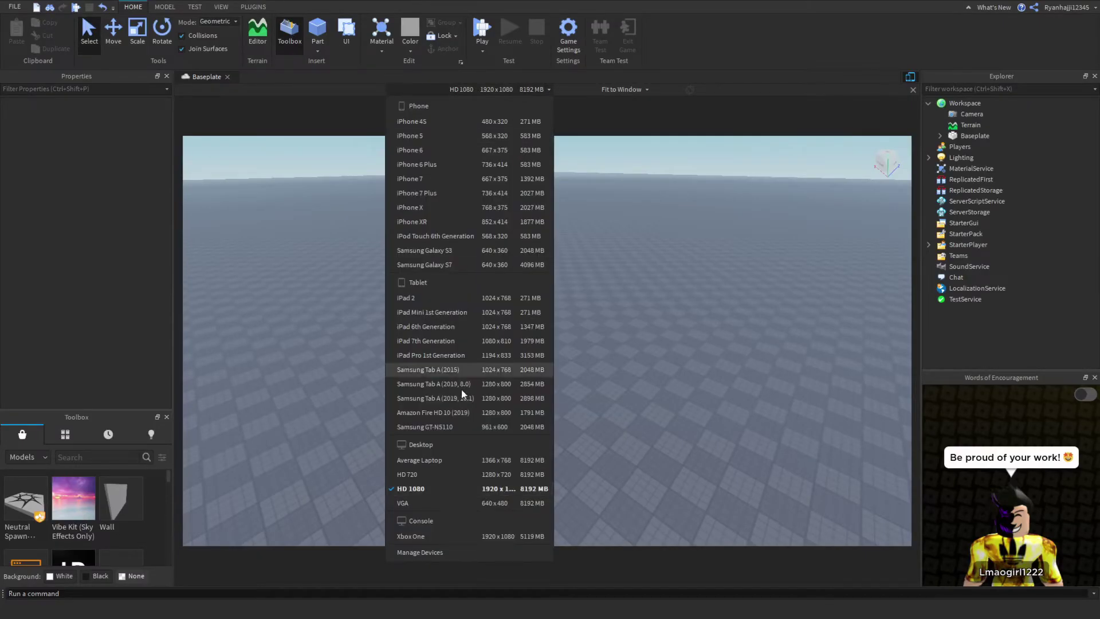
pyautogui.click(421, 488)
pyautogui.moveTo(514, 287); pyautogui.dragTo(575, 293, button='right')
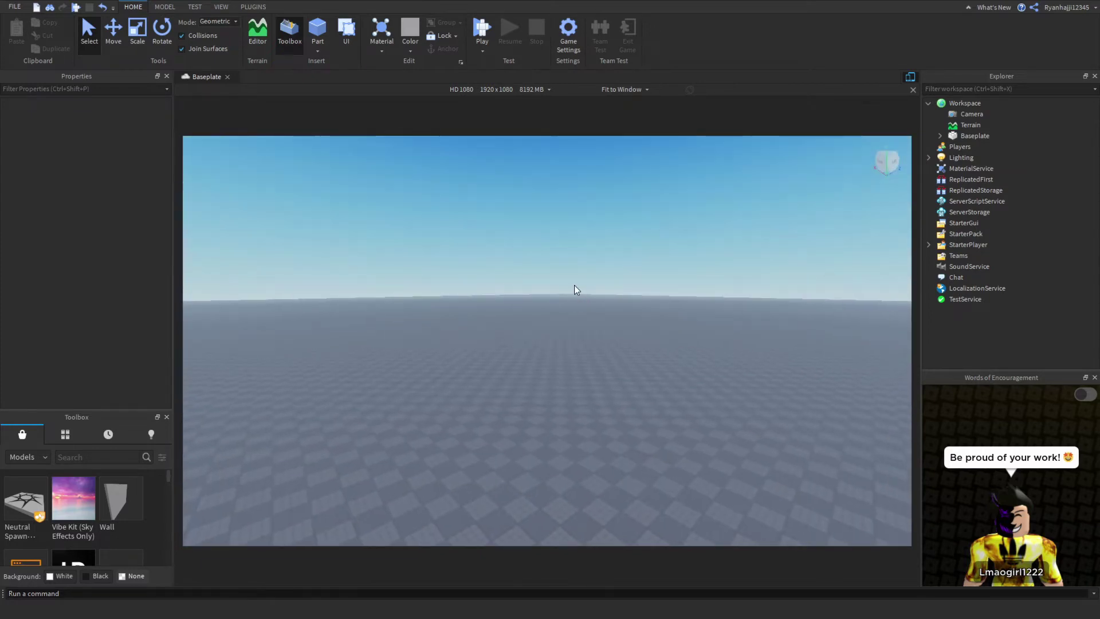
# - Add a ScreenGui to StarterGui and name it Color
pyautogui.click(974, 223)
pyautogui.click(986, 223)
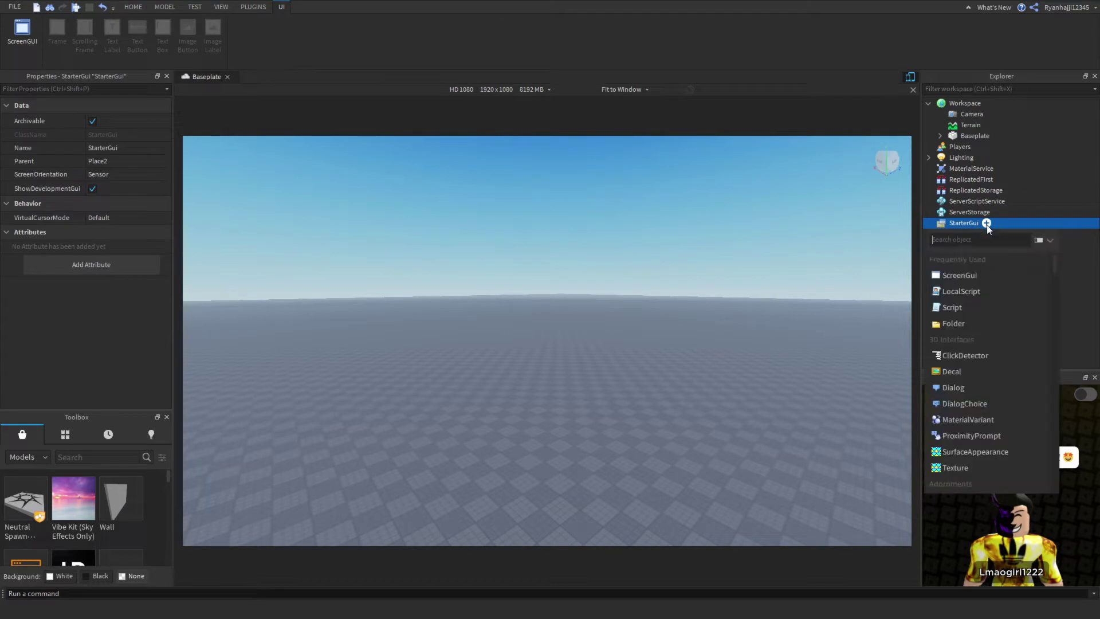
pyautogui.click(968, 252)
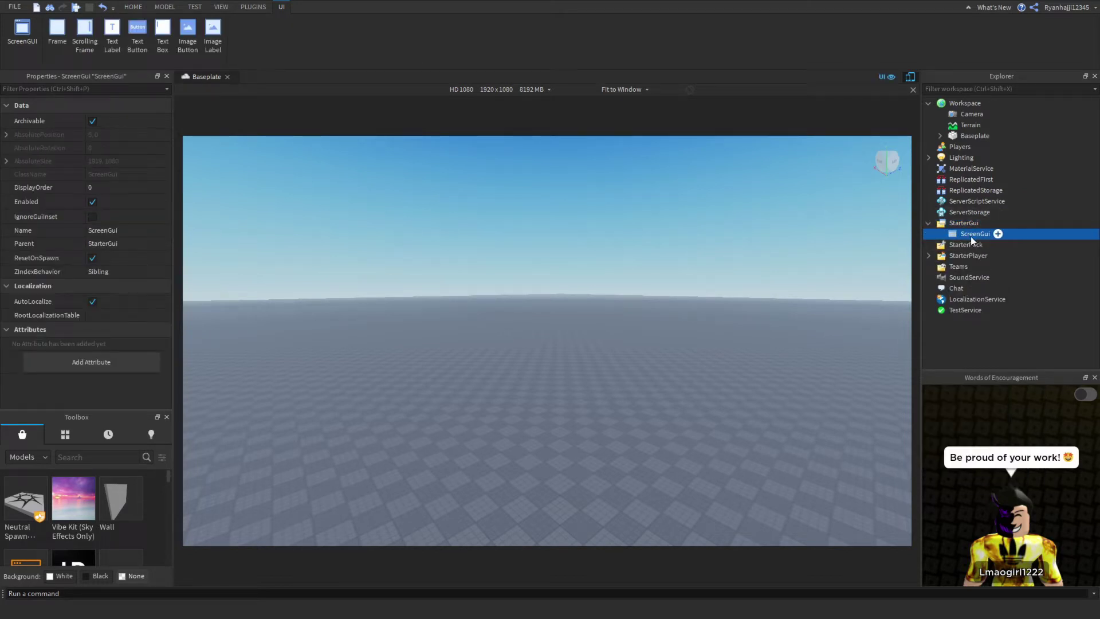
pyautogui.doubleClick(970, 236)
pyautogui.write('Color')
pyautogui.press('Return')
# - Add a TextButton to the Color ScreenGui and place it at the viewport's left edge around mid-height, about 282 x 71 pixels
pyautogui.click(984, 234)
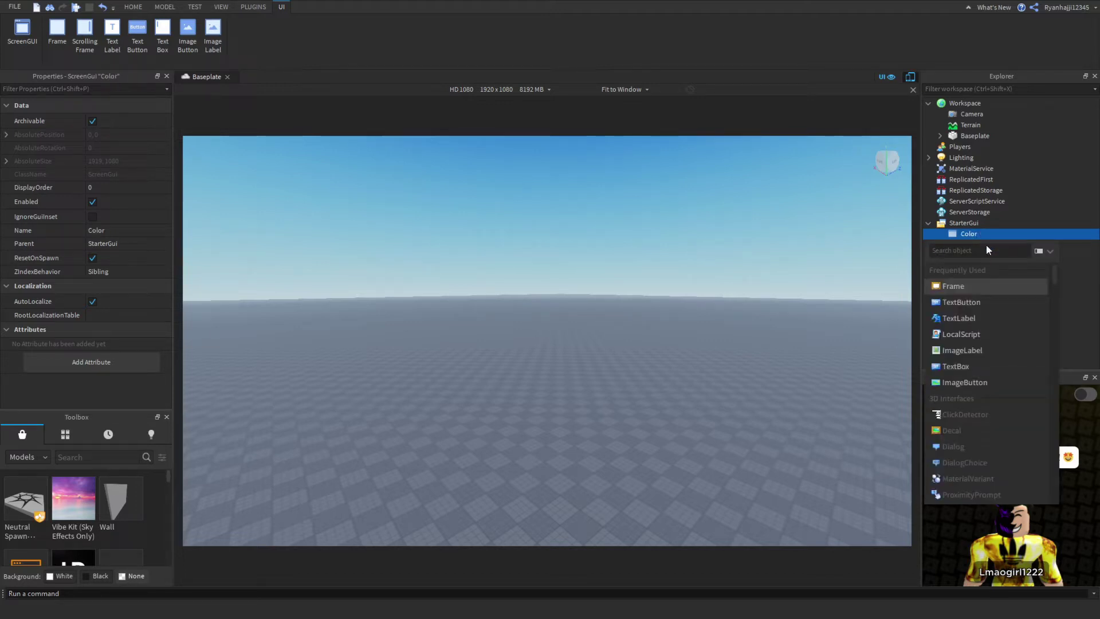
pyautogui.click(963, 299)
pyautogui.click(965, 246)
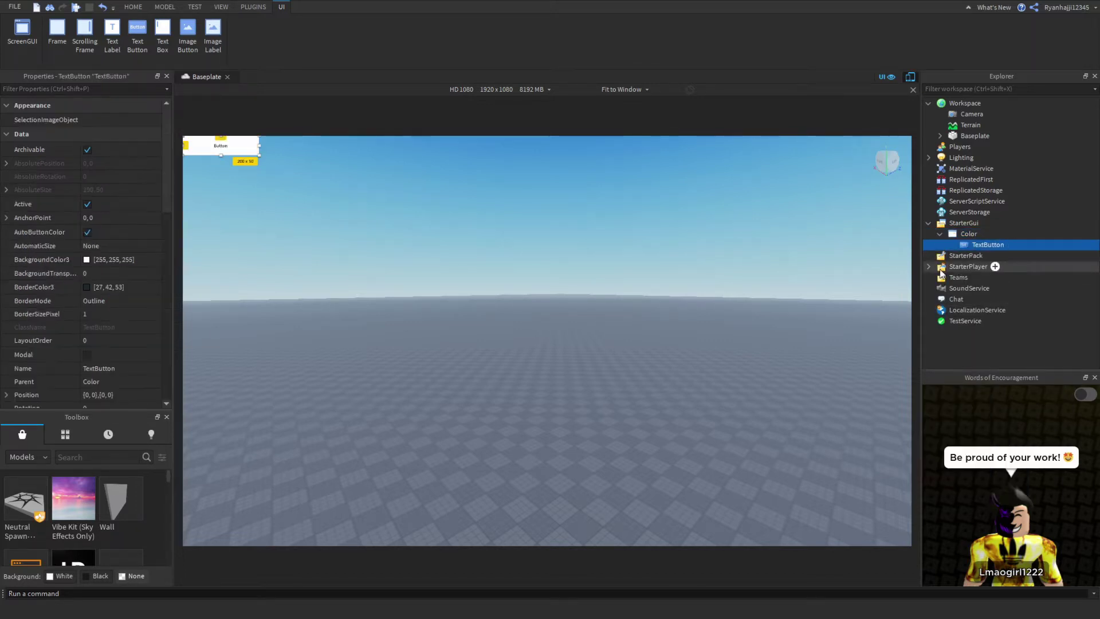
pyautogui.moveTo(224, 154); pyautogui.dragTo(300, 303)
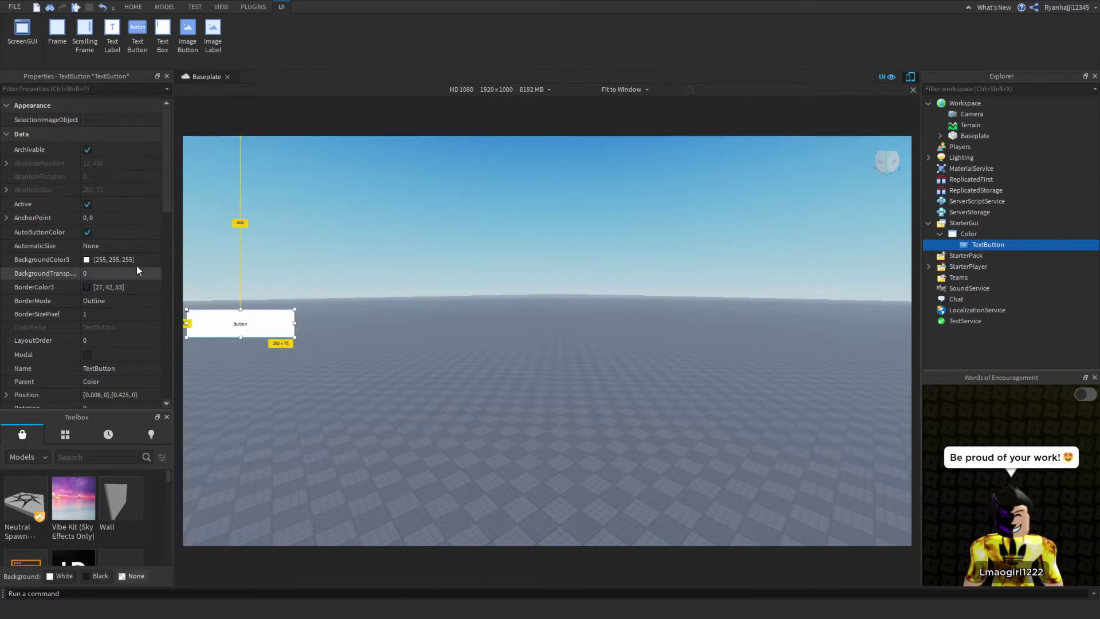
# - Give the text button a dark background color of 27, 27, 27 and the text "Open Color Palette"
pyautogui.click(86, 260)
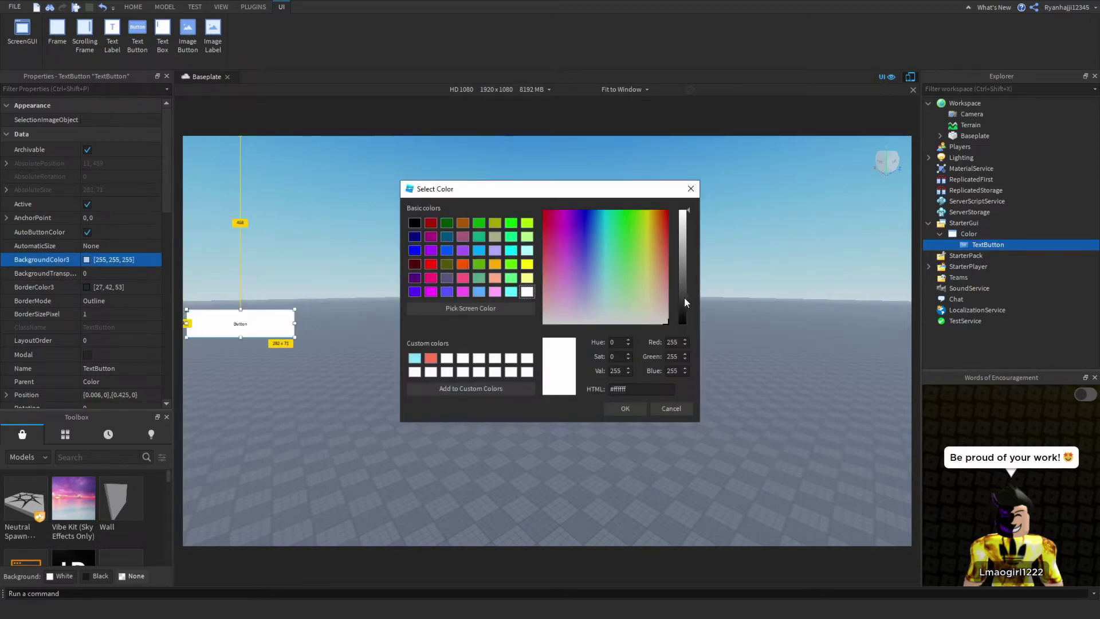
pyautogui.moveTo(685, 302)
pyautogui.mouseDown()
pyautogui.moveTo(683, 327)
pyautogui.moveTo(682, 312)
pyautogui.mouseUp()
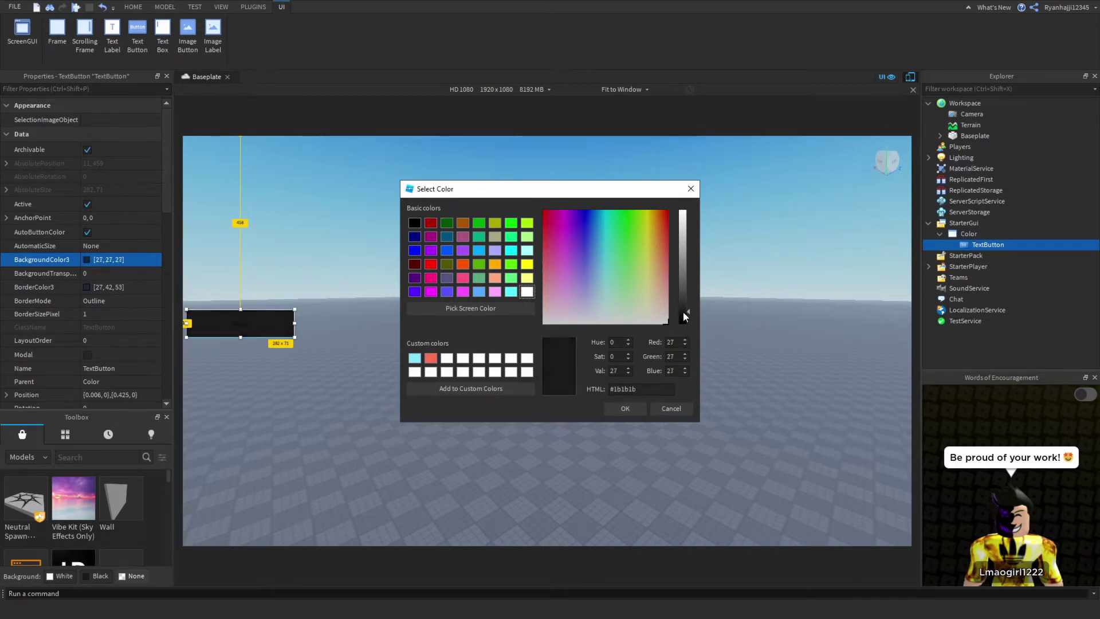
pyautogui.click(625, 408)
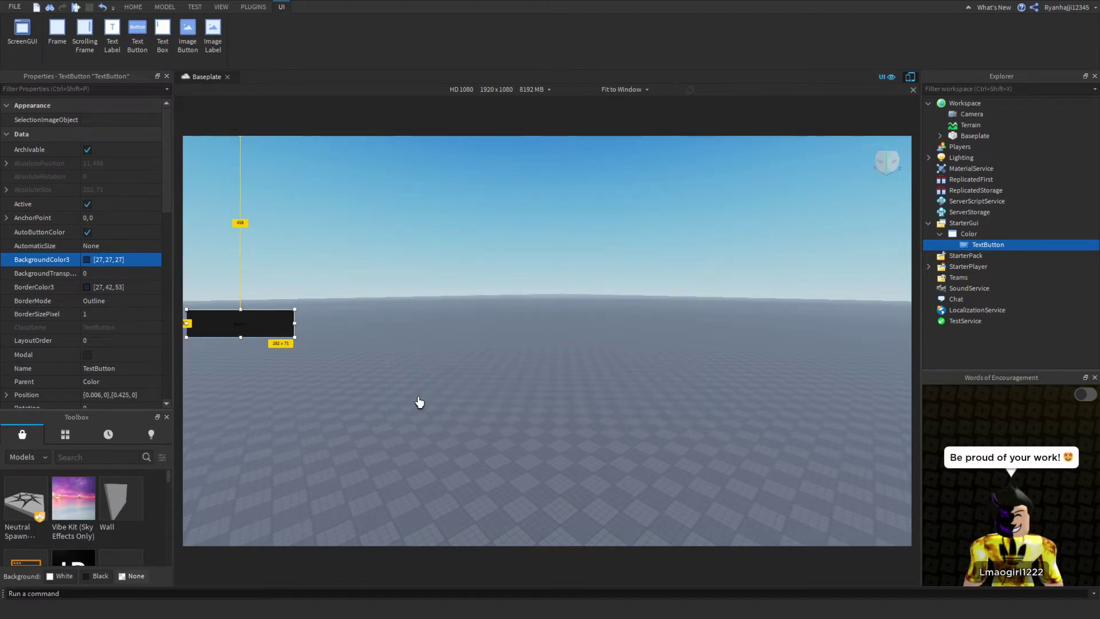
pyautogui.doubleClick(240, 323)
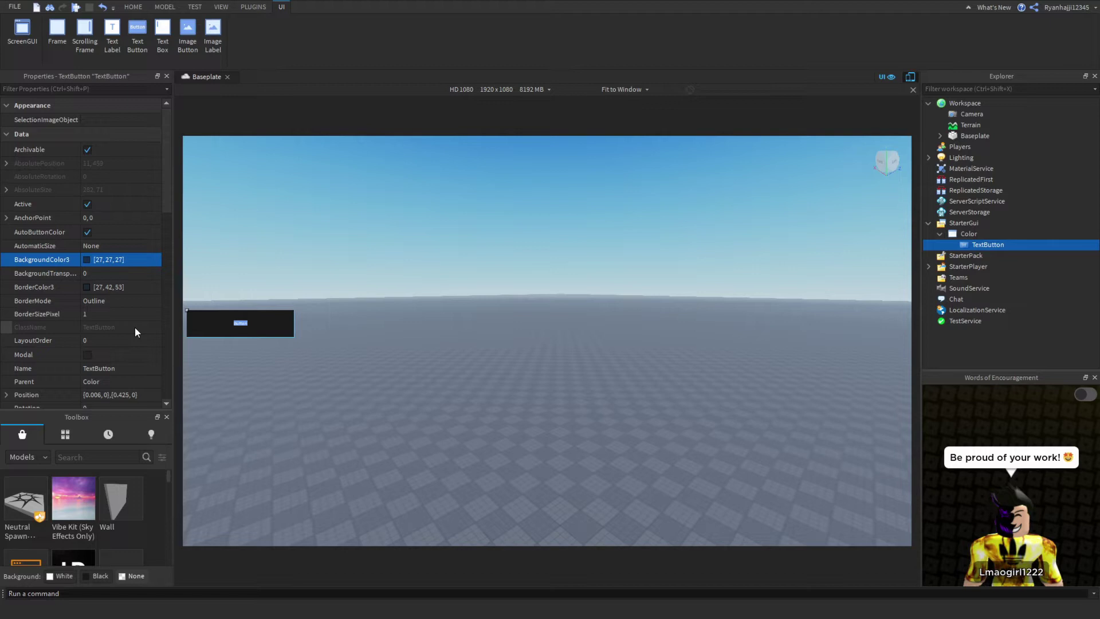
pyautogui.press('BackSpace')
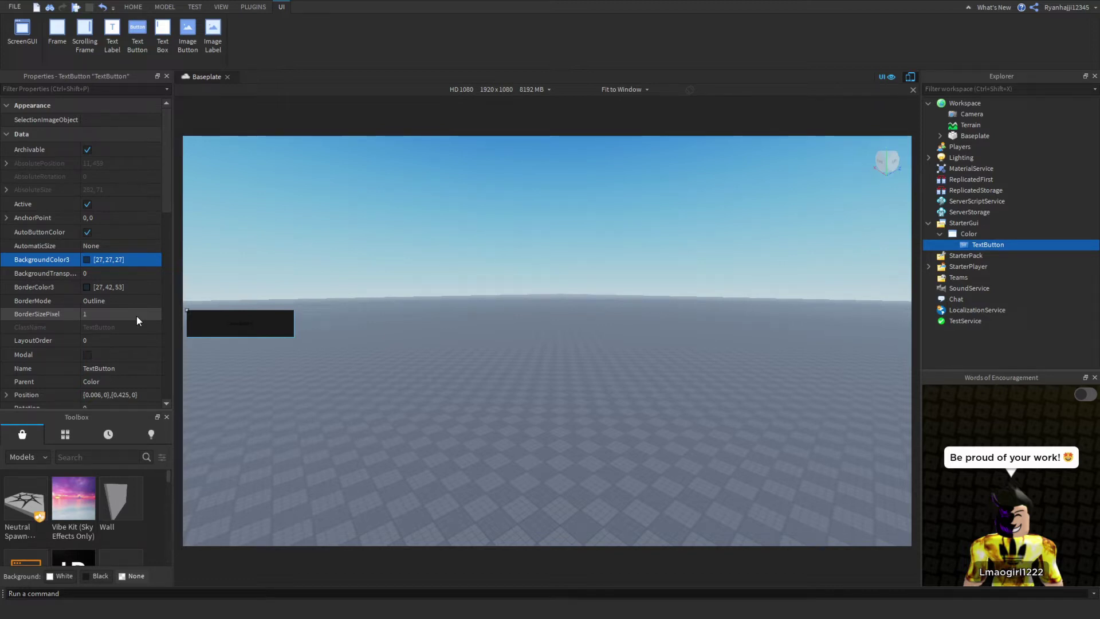
# - Set the button's text color to white (255, 255, 255) and its text size to 27
pyautogui.scroll(-10, 136, 315)
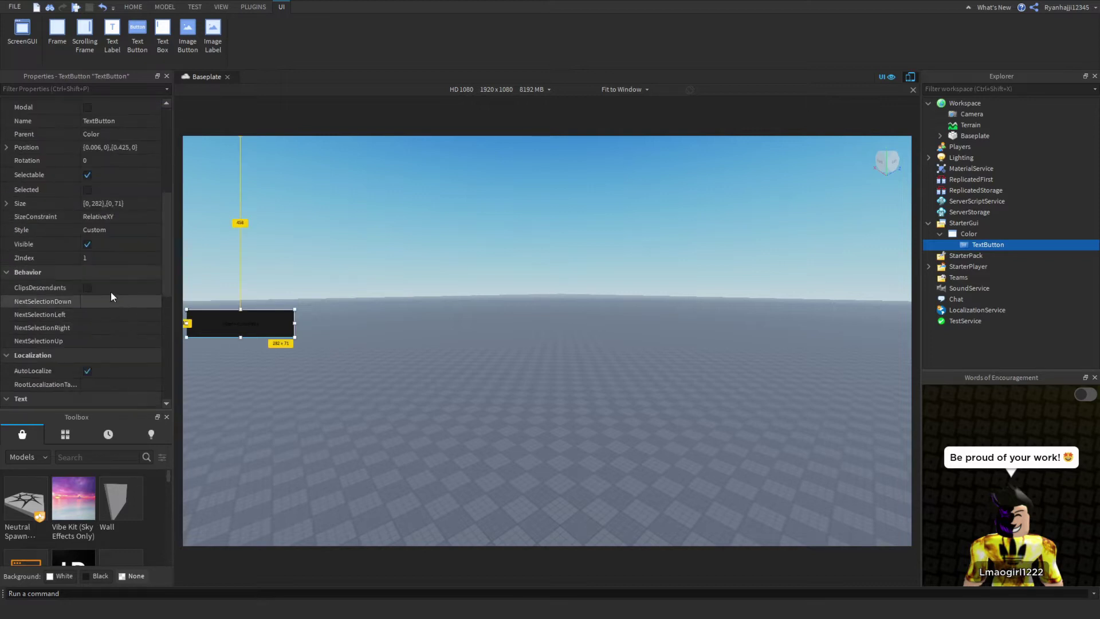
pyautogui.click(88, 212)
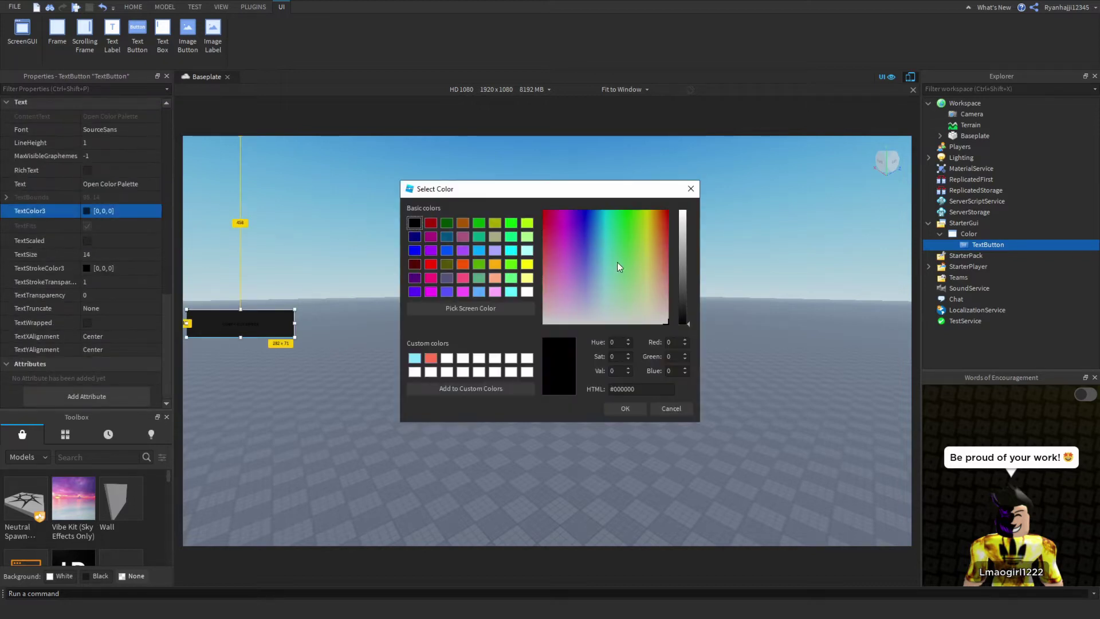
pyautogui.moveTo(682, 266); pyautogui.dragTo(682, 210)
pyautogui.click(623, 412)
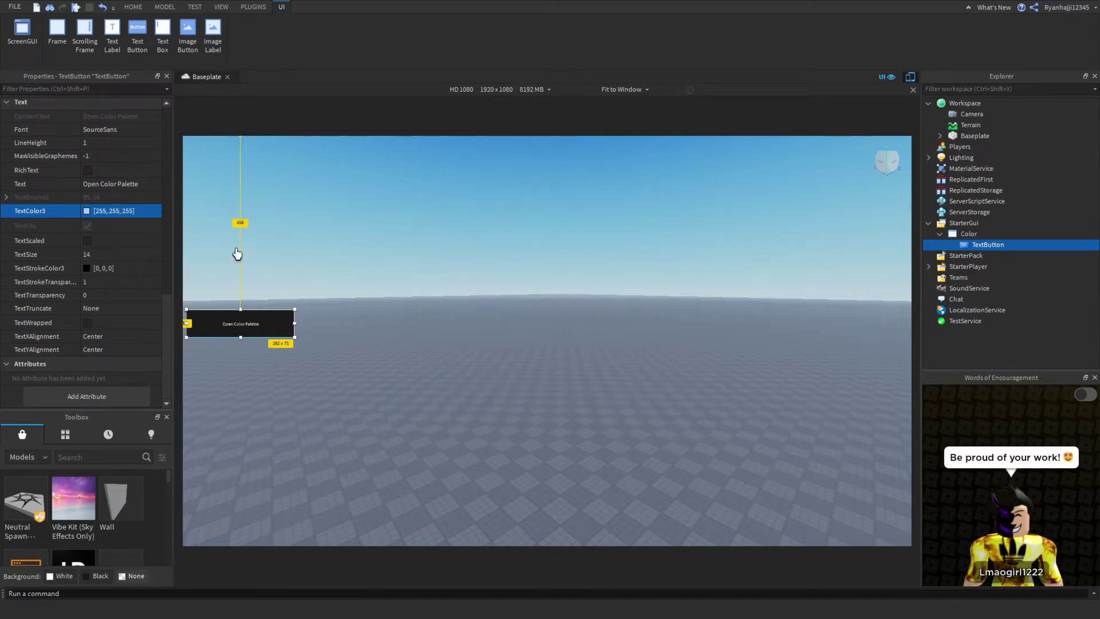
pyautogui.click(89, 255)
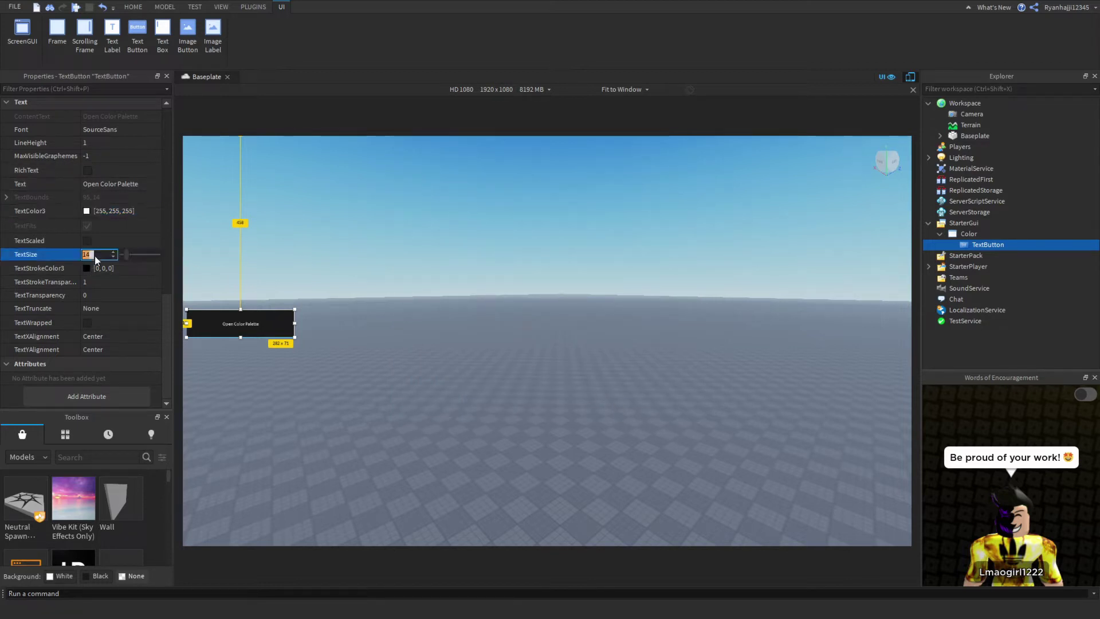
pyautogui.moveTo(125, 254); pyautogui.dragTo(132, 254)
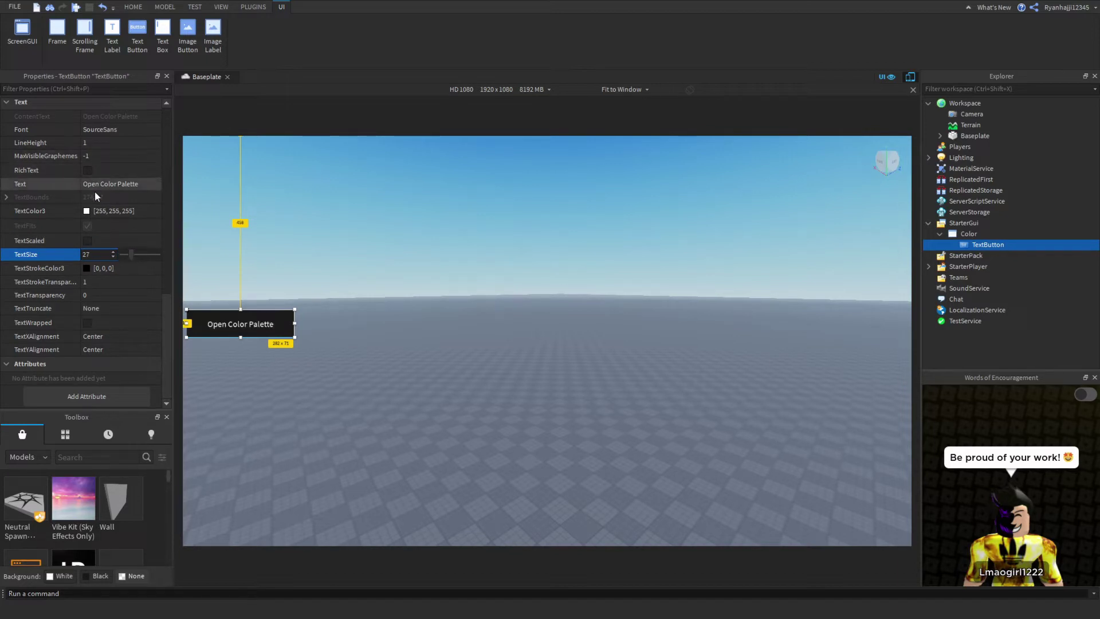
# - Change the Open Color Palette button's font to RobotoMono
pyautogui.click(95, 128)
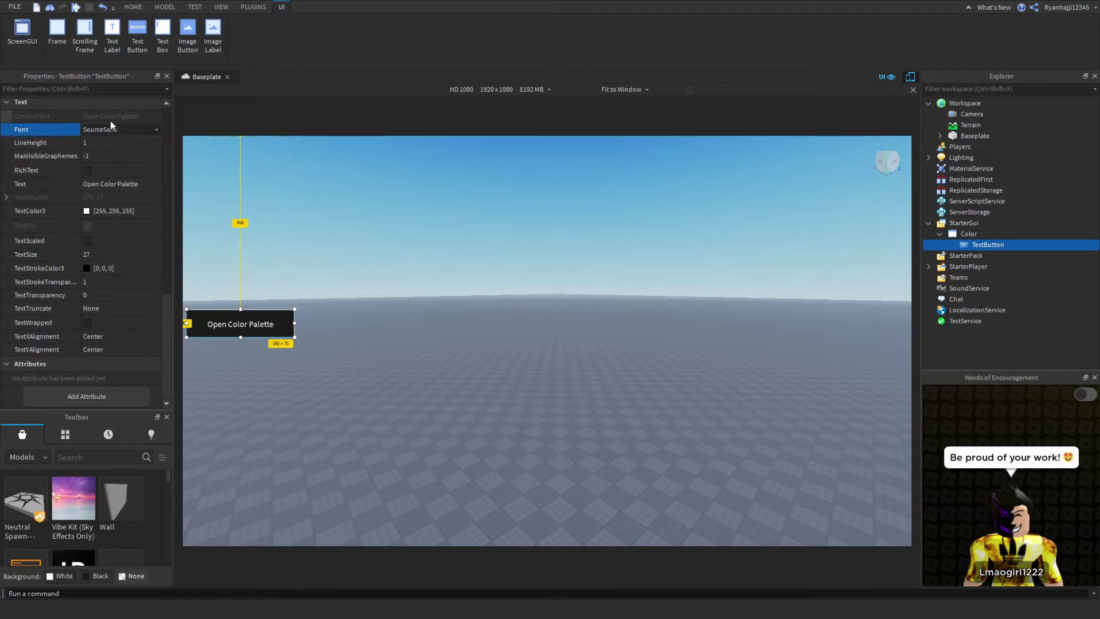
pyautogui.press('r')
pyautogui.press('m')
pyautogui.press('r')
pyautogui.click(110, 121)
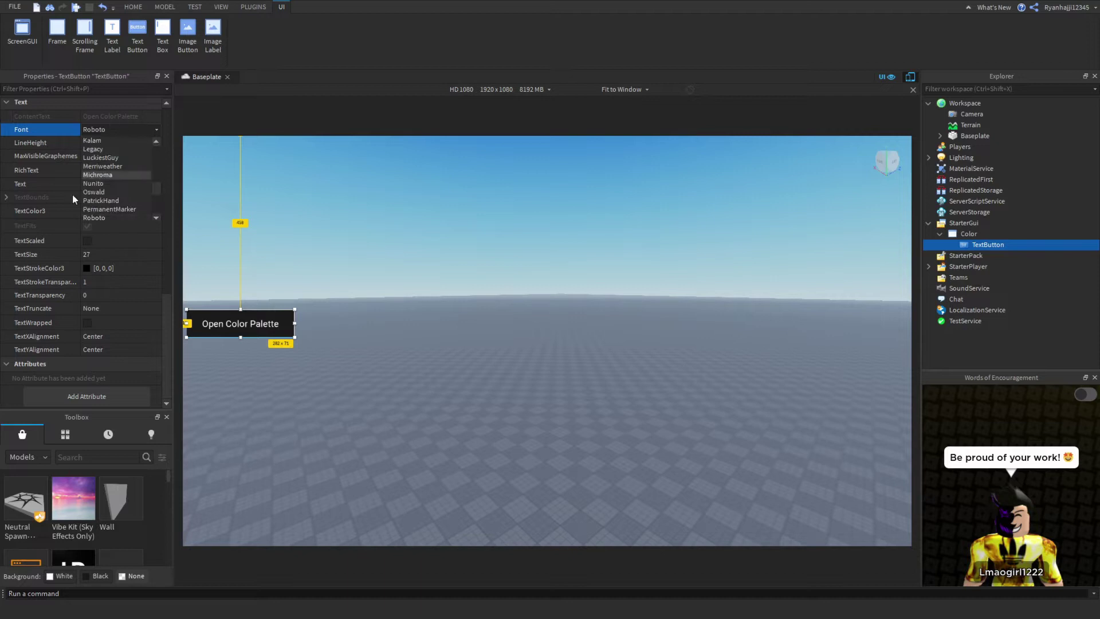
pyautogui.scroll(-3, 122, 189)
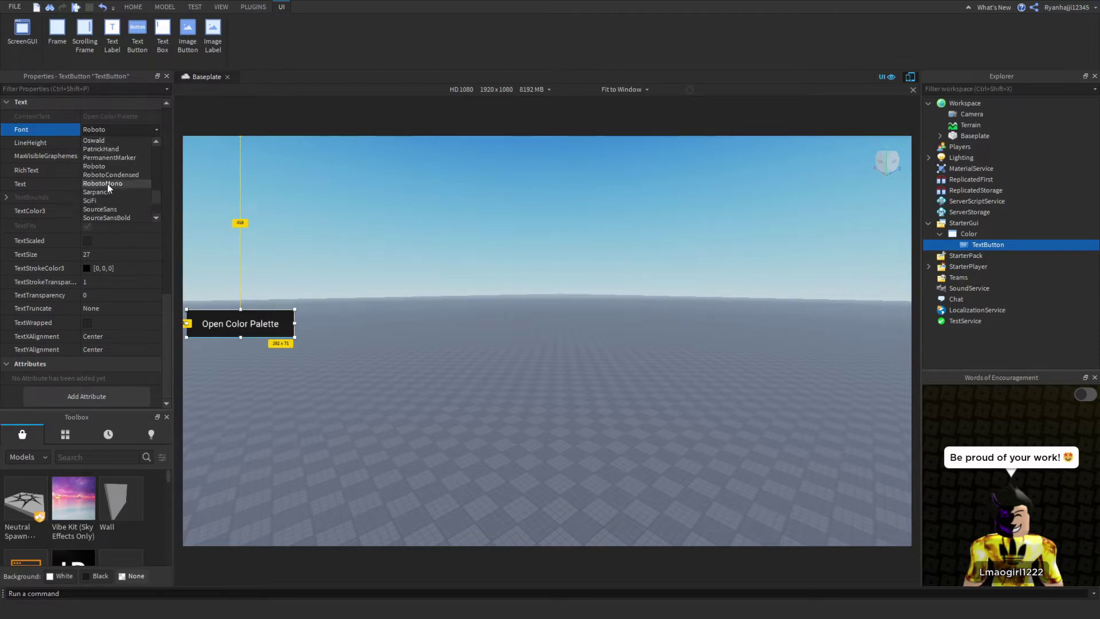
pyautogui.click(109, 183)
pyautogui.click(335, 339)
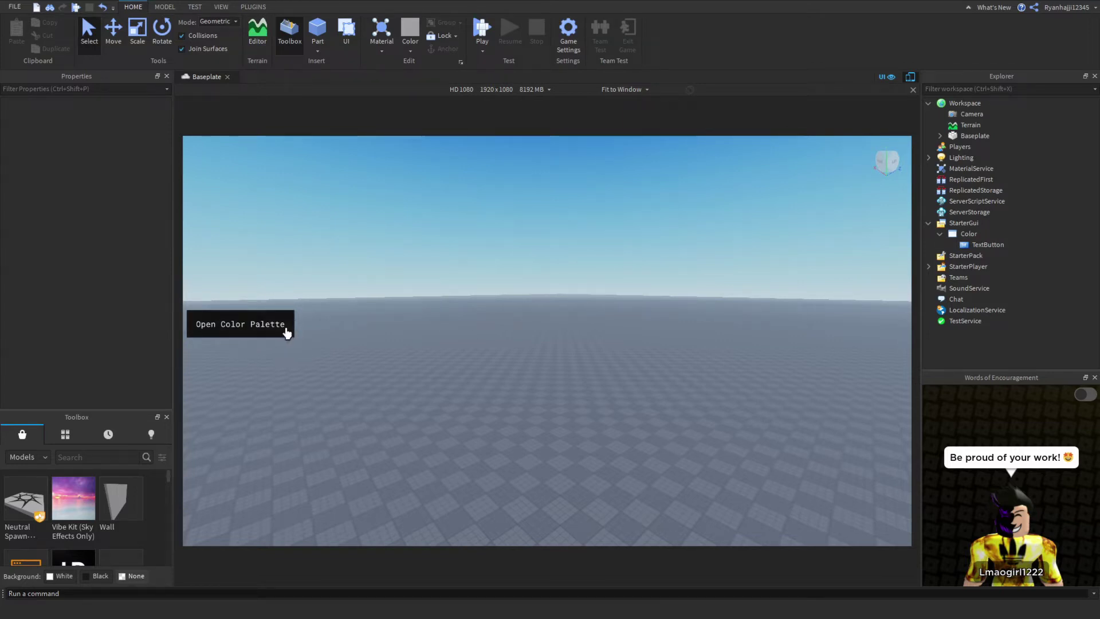
# - Add a UICorner to the text button to round its corners
pyautogui.click(981, 246)
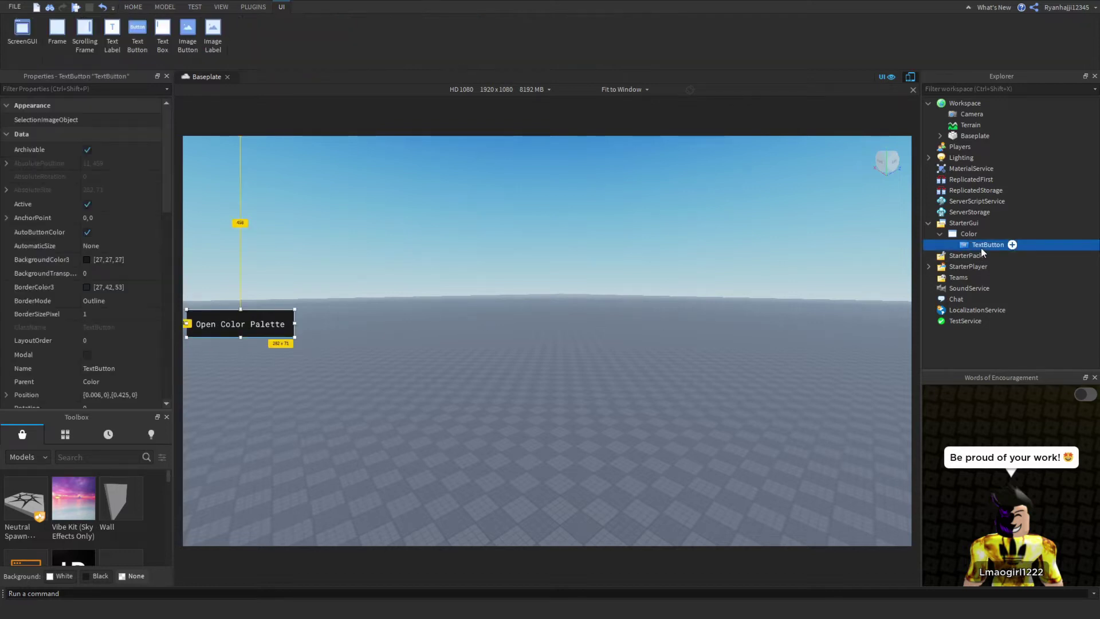
pyautogui.click(1012, 244)
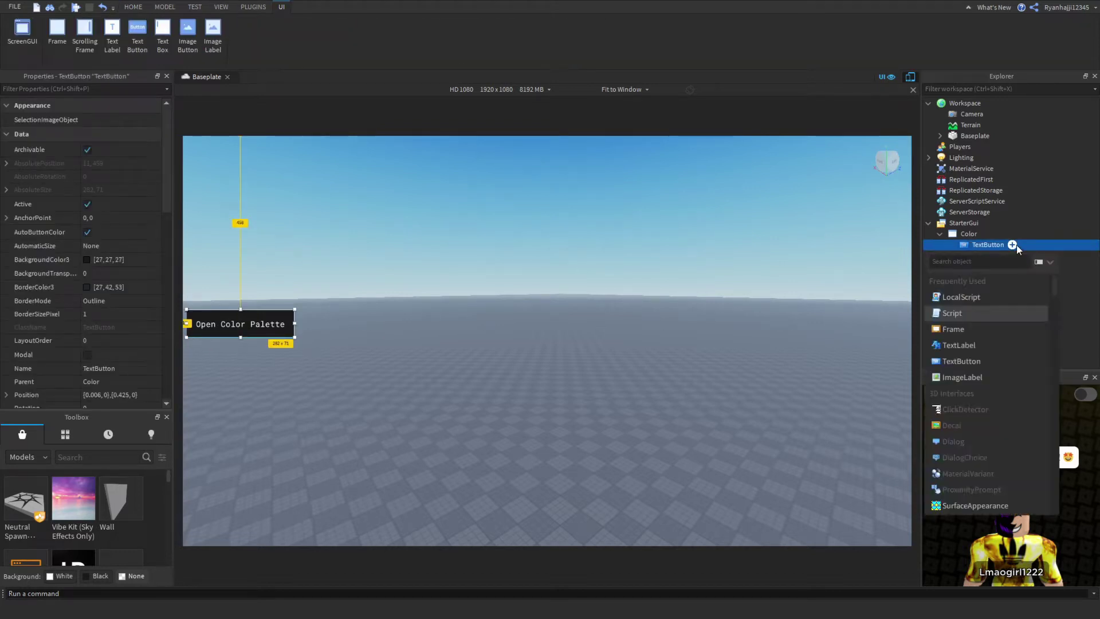
pyautogui.write('ui')
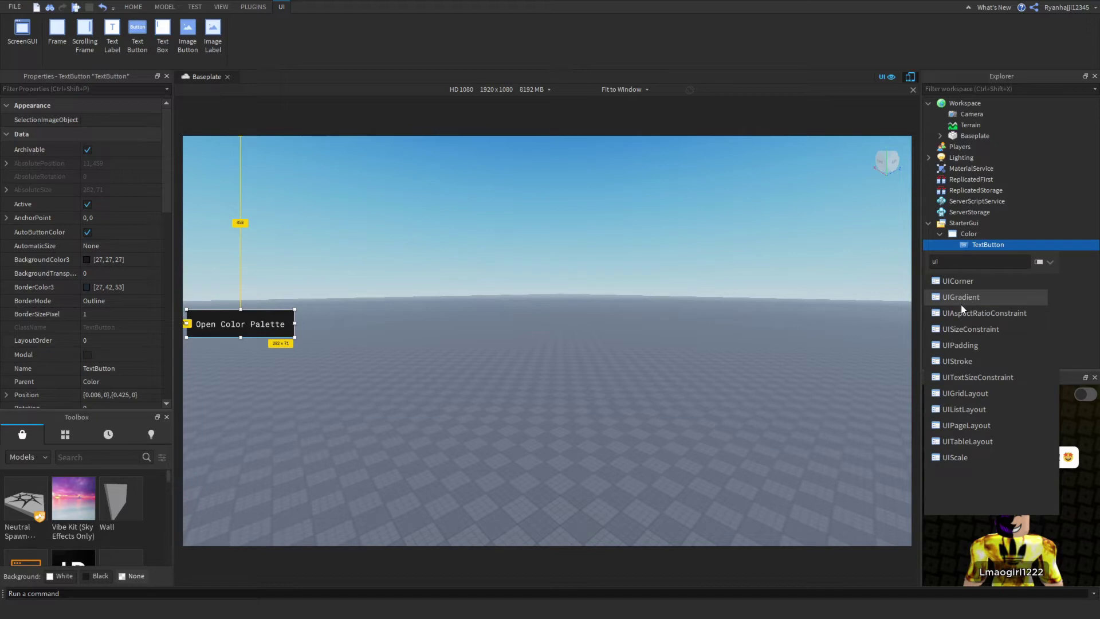
pyautogui.click(961, 289)
pyautogui.click(692, 298)
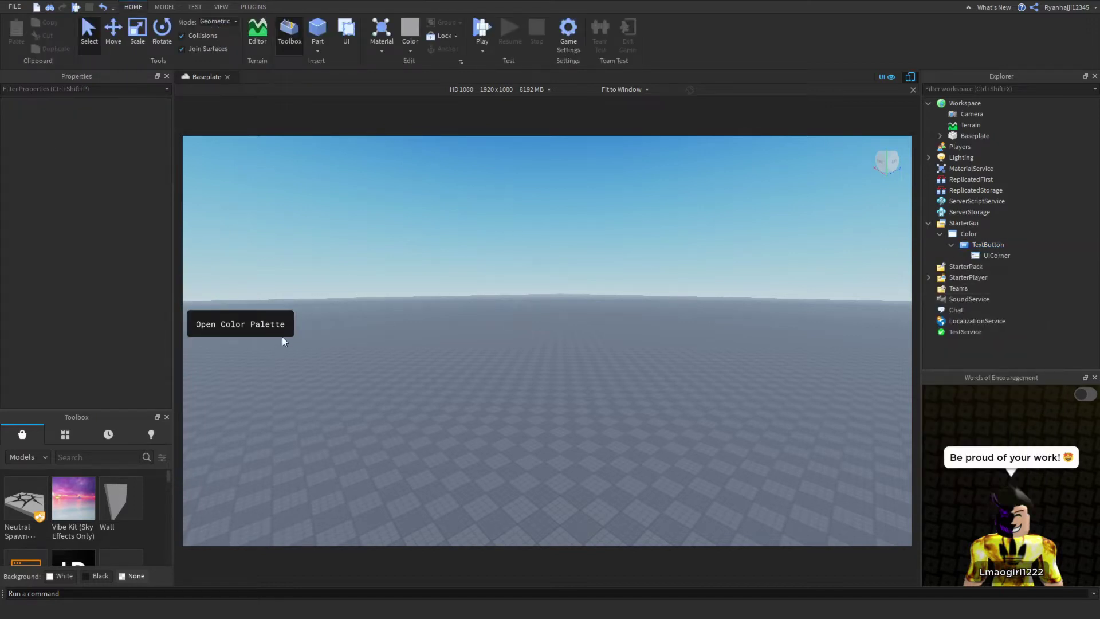
# - Try a CornerRadius of 1, 5 on the button's UICorner
pyautogui.click(973, 255)
pyautogui.click(120, 120)
pyautogui.write('1')
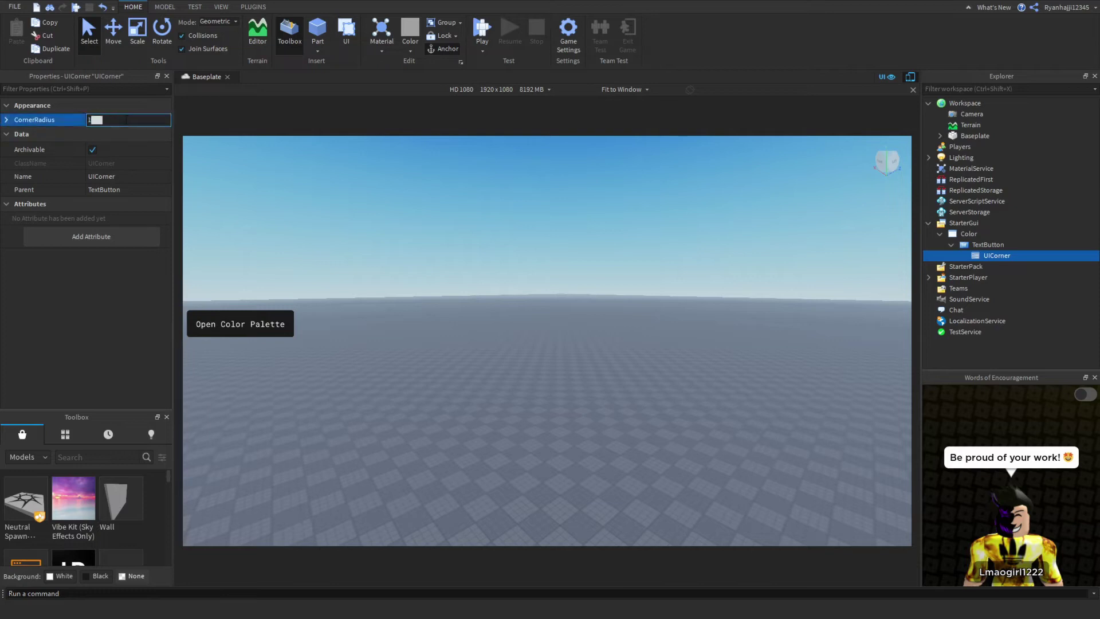
pyautogui.write(', 5')
pyautogui.press('Return')
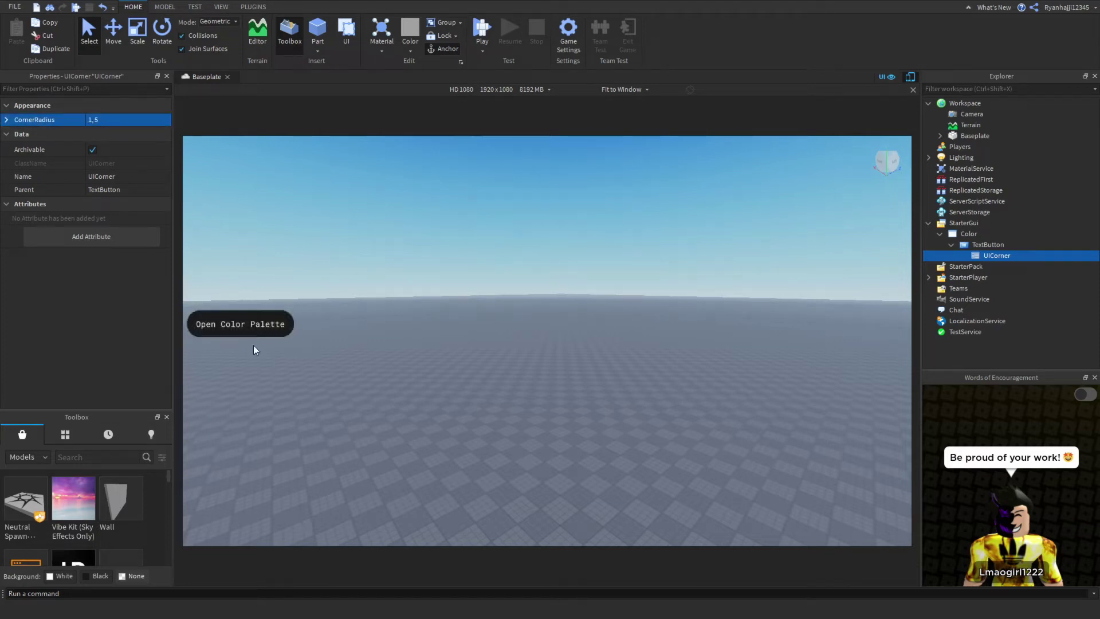
# - Set the CornerRadius of the button's UICorner to 0, 8
pyautogui.click(113, 120)
pyautogui.write('0,8')
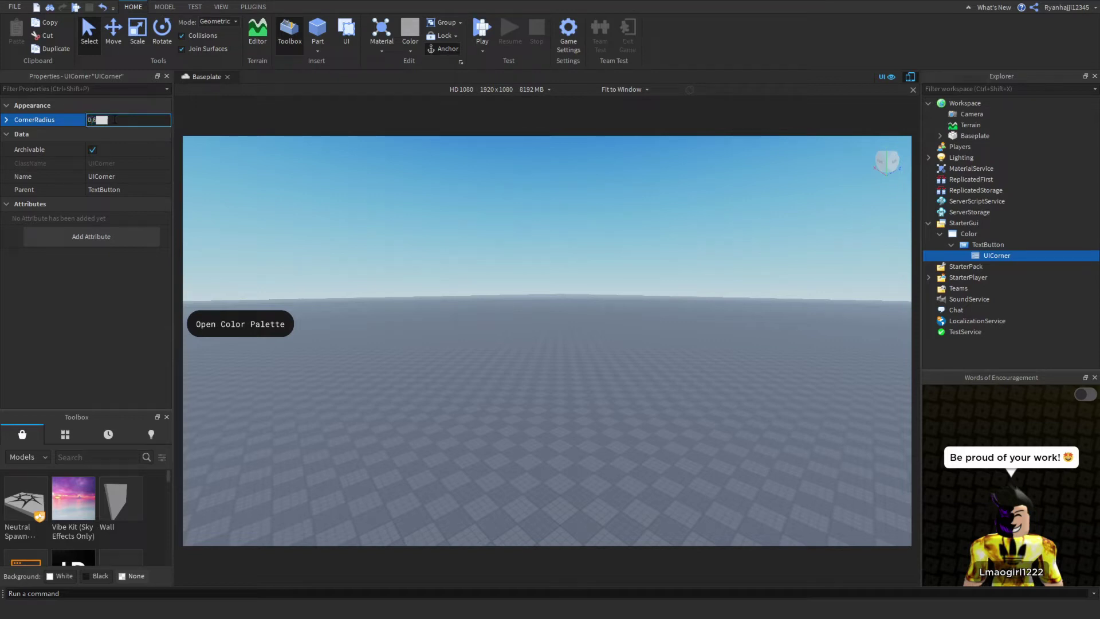
pyautogui.press('Return')
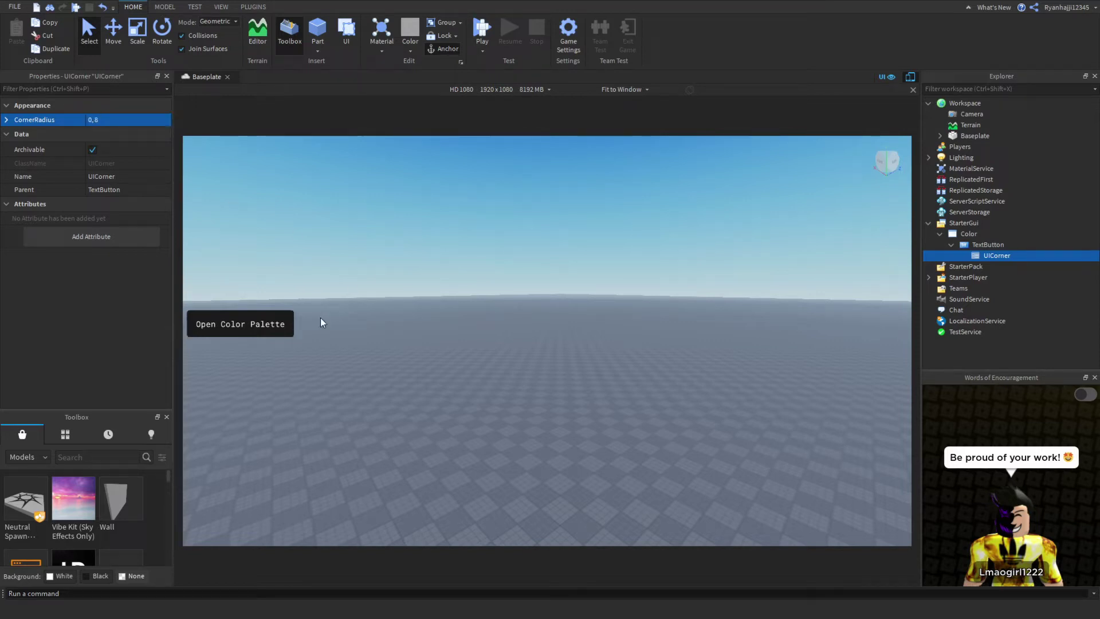
pyautogui.click(309, 285)
# - Move the text button down slightly to a vertical position scale of about 0.467 and rename it ColorPaletteButton
pyautogui.moveTo(240, 324); pyautogui.dragTo(241, 341)
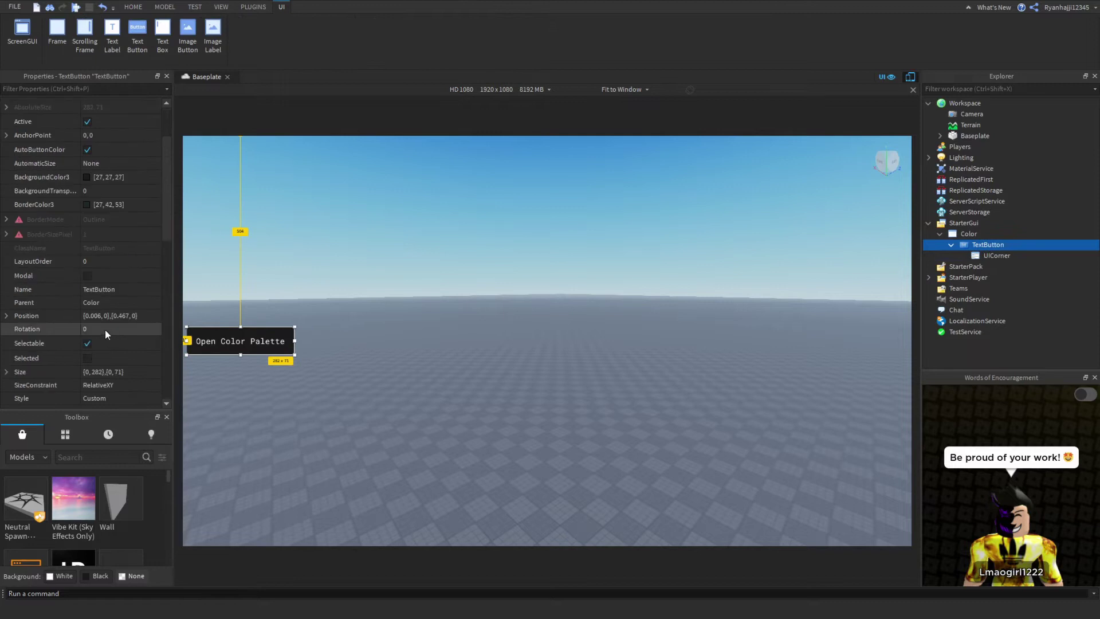
pyautogui.click(94, 289)
pyautogui.write('ColorPal')
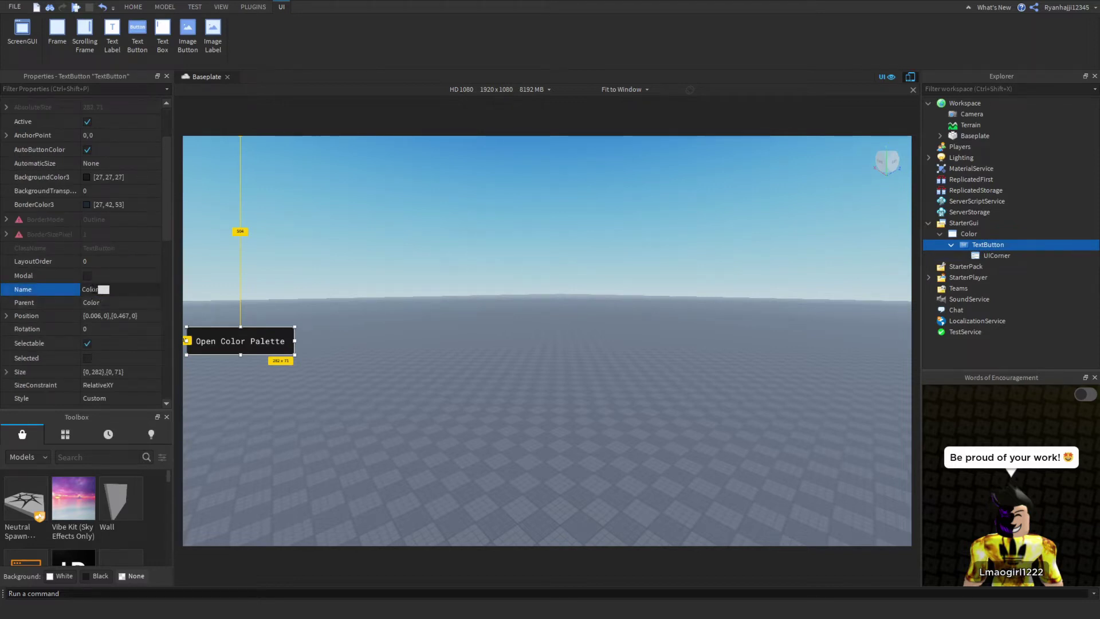
pyautogui.write('etteButo')
pyautogui.write('utton')
pyautogui.press('Return')
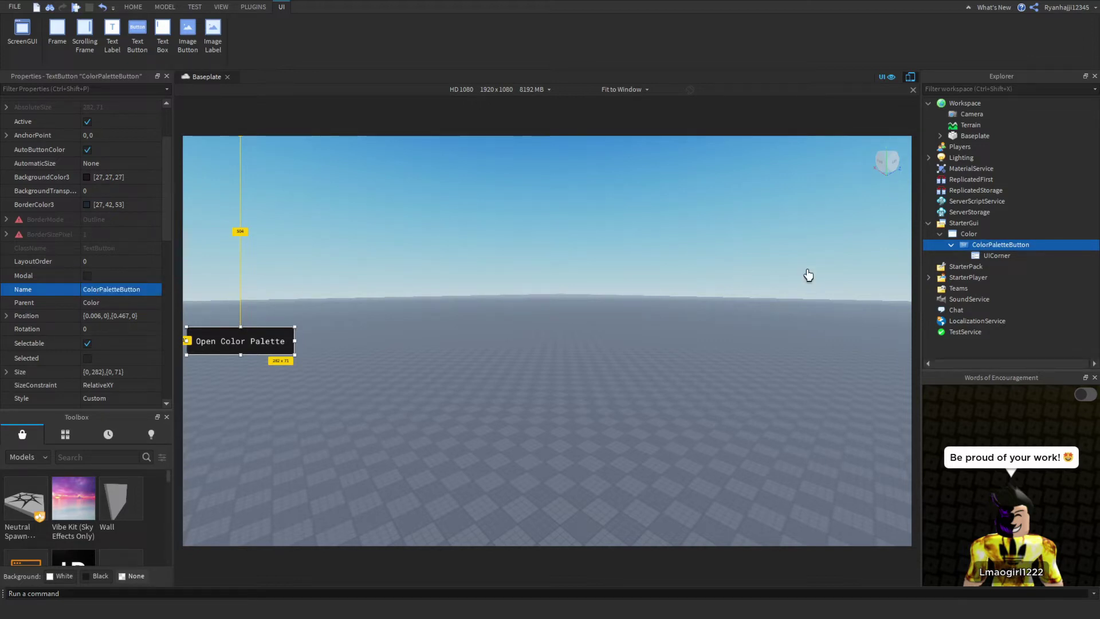
pyautogui.click(858, 277)
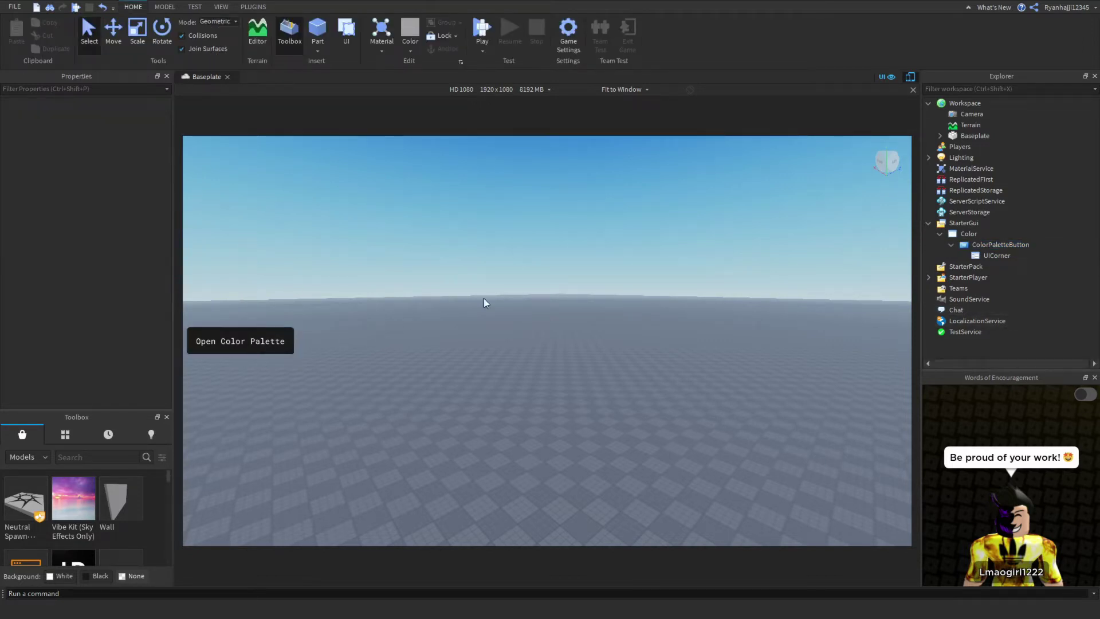
# - Insert a Frame inside ColorPaletteButton
pyautogui.click(1034, 248)
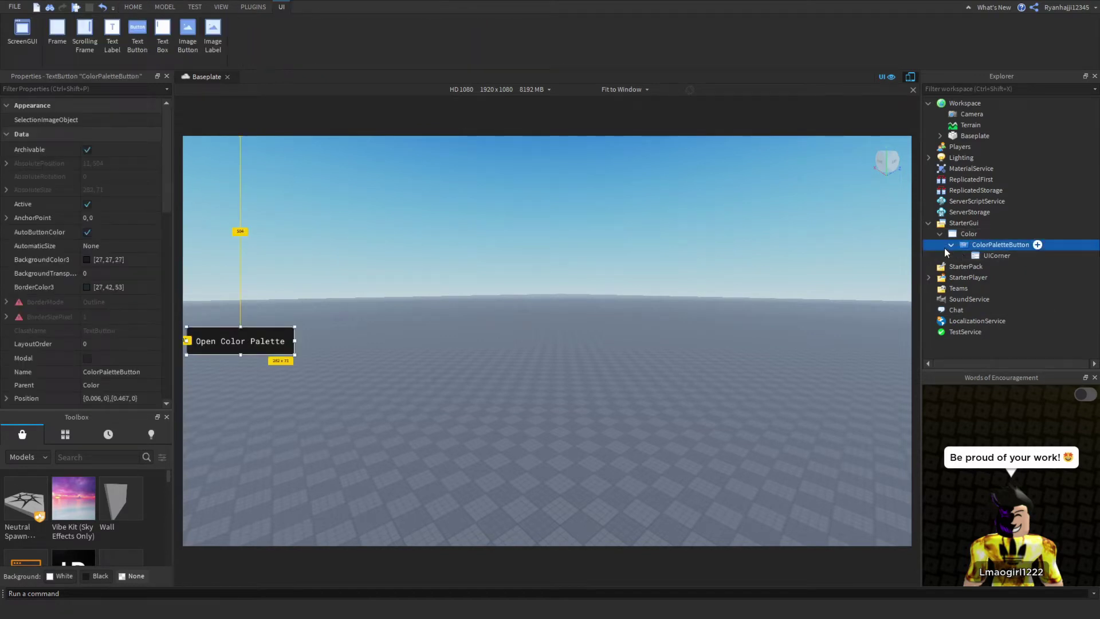
pyautogui.click(950, 245)
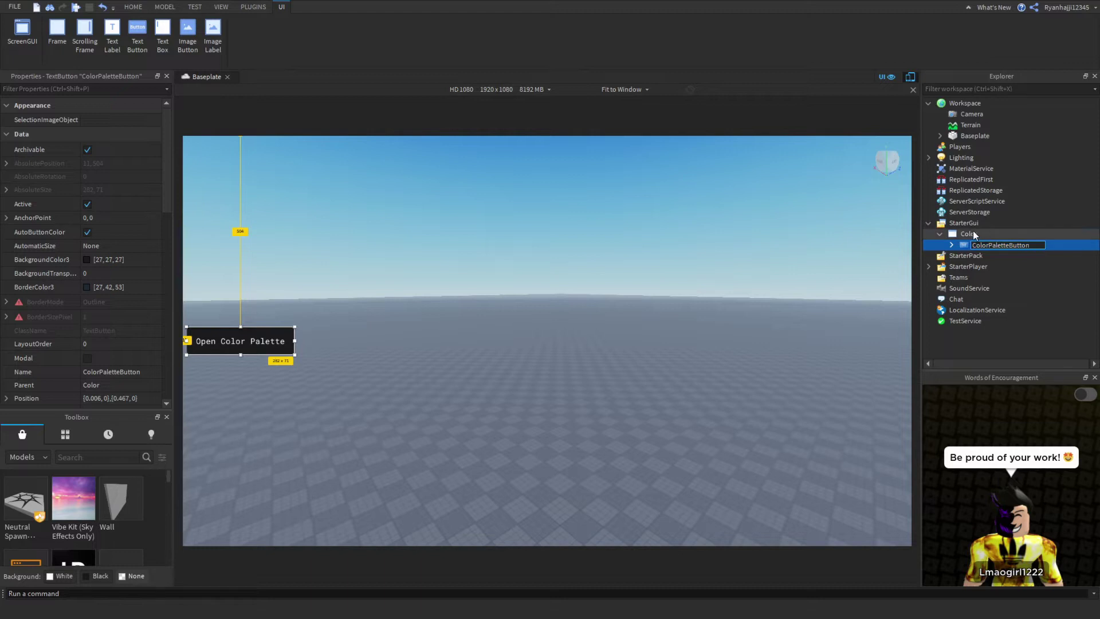
pyautogui.click(974, 234)
pyautogui.click(1020, 247)
pyautogui.click(1037, 245)
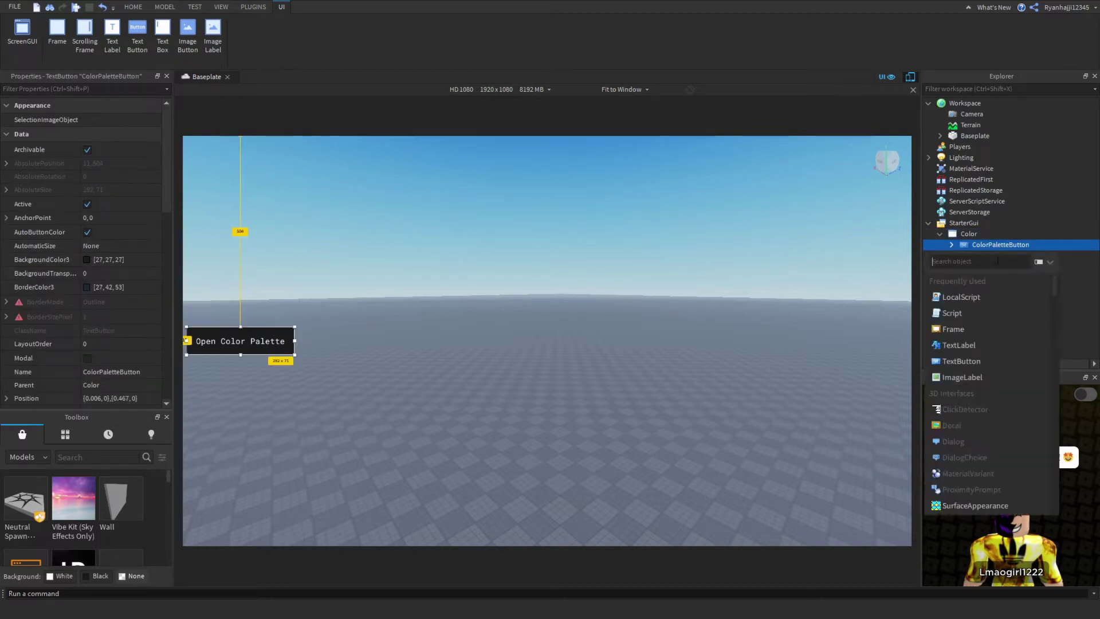
pyautogui.click(953, 330)
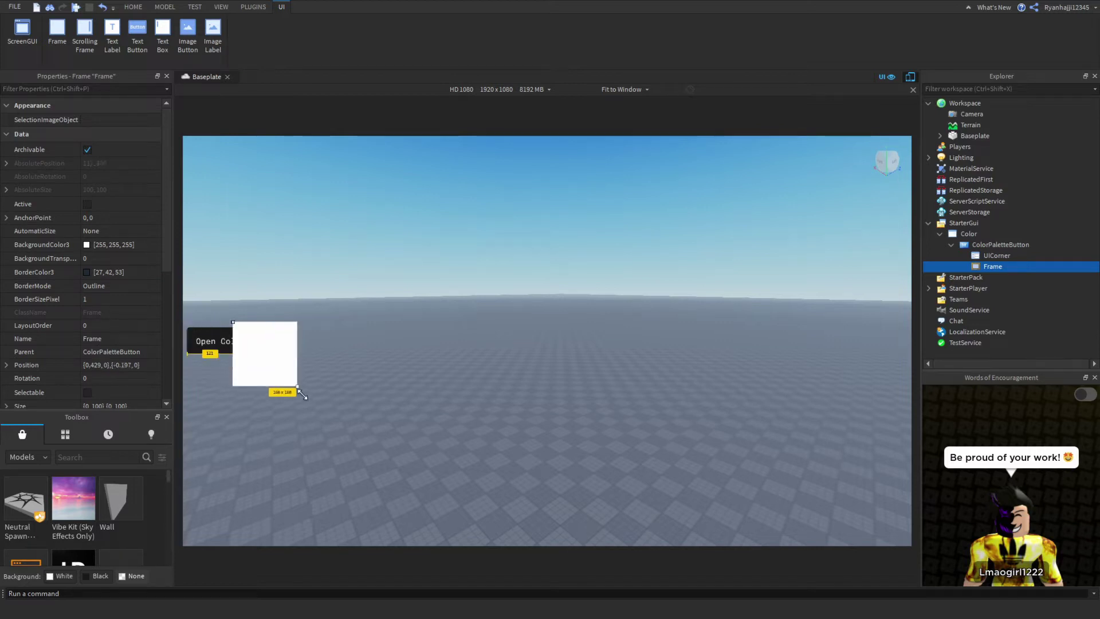
# - Resize the frame to about 386 x 470 pixels and place it over the button, roughly centred on it vertically
pyautogui.moveTo(298, 386); pyautogui.dragTo(500, 536)
pyautogui.moveTo(390, 404); pyautogui.dragTo(343, 311)
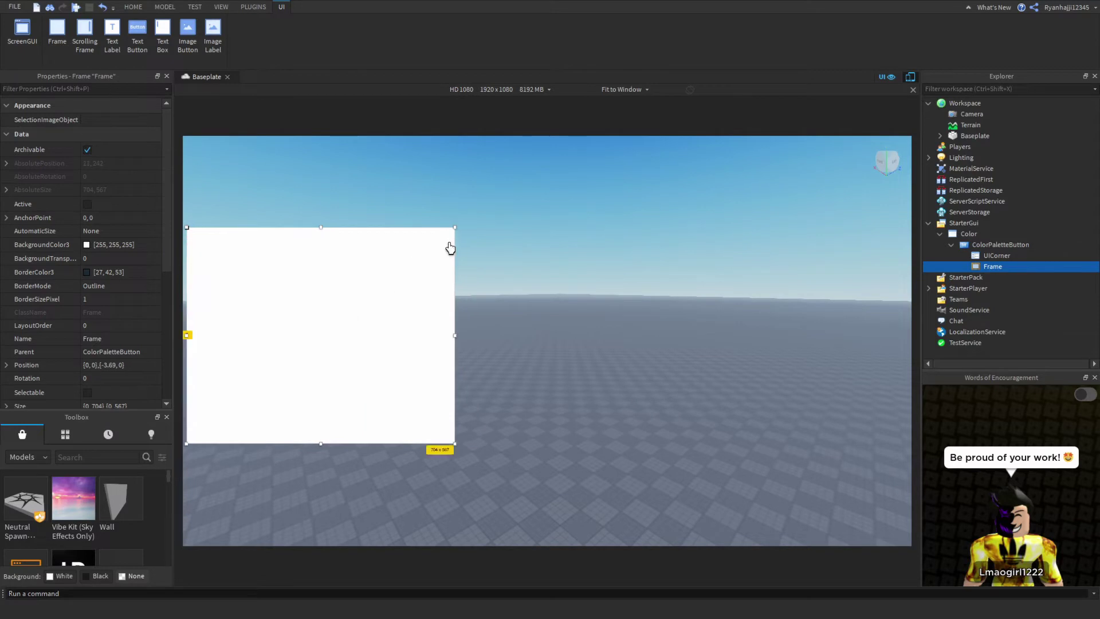
pyautogui.moveTo(455, 227); pyautogui.dragTo(335, 262)
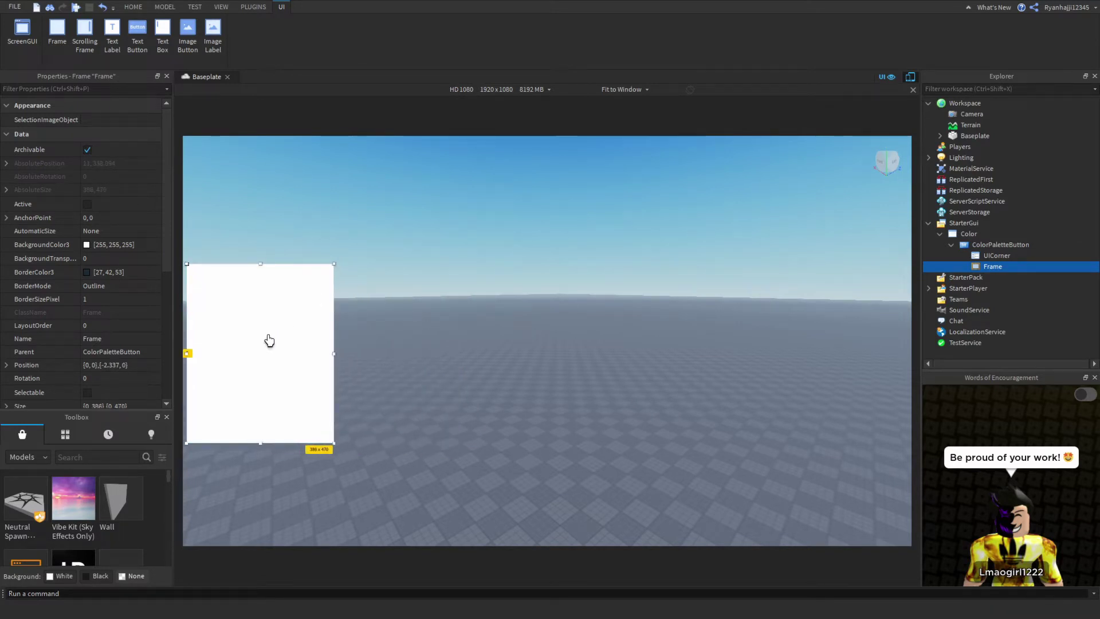
pyautogui.moveTo(269, 340); pyautogui.dragTo(270, 325)
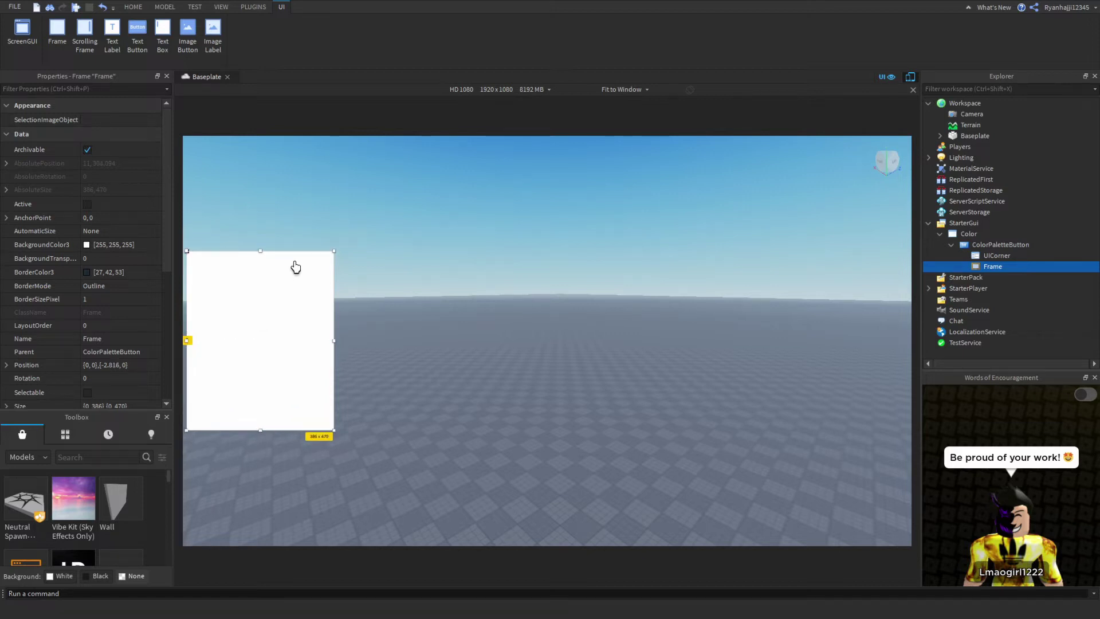
pyautogui.click(318, 221)
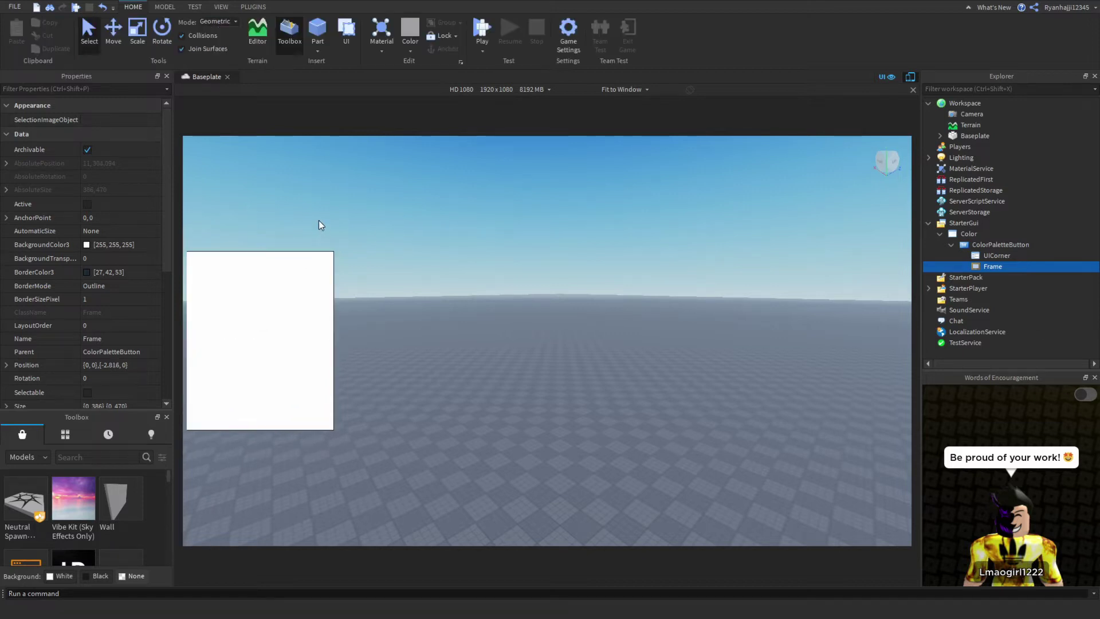
# - Set the frame's BorderSizePixel to 0 to remove its outline
pyautogui.click(994, 266)
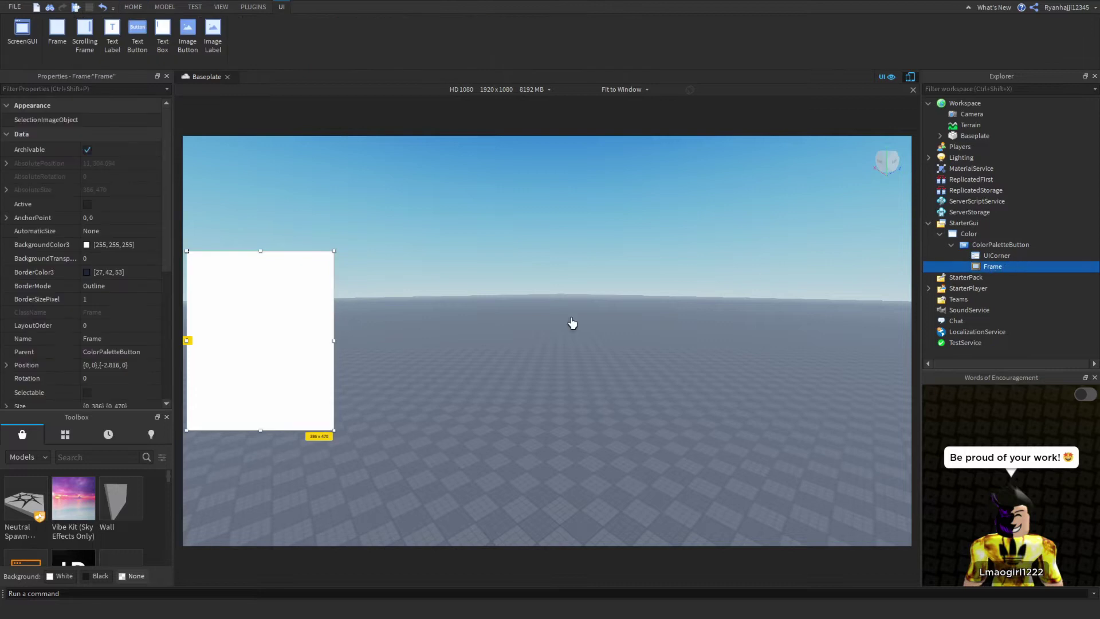
pyautogui.click(98, 299)
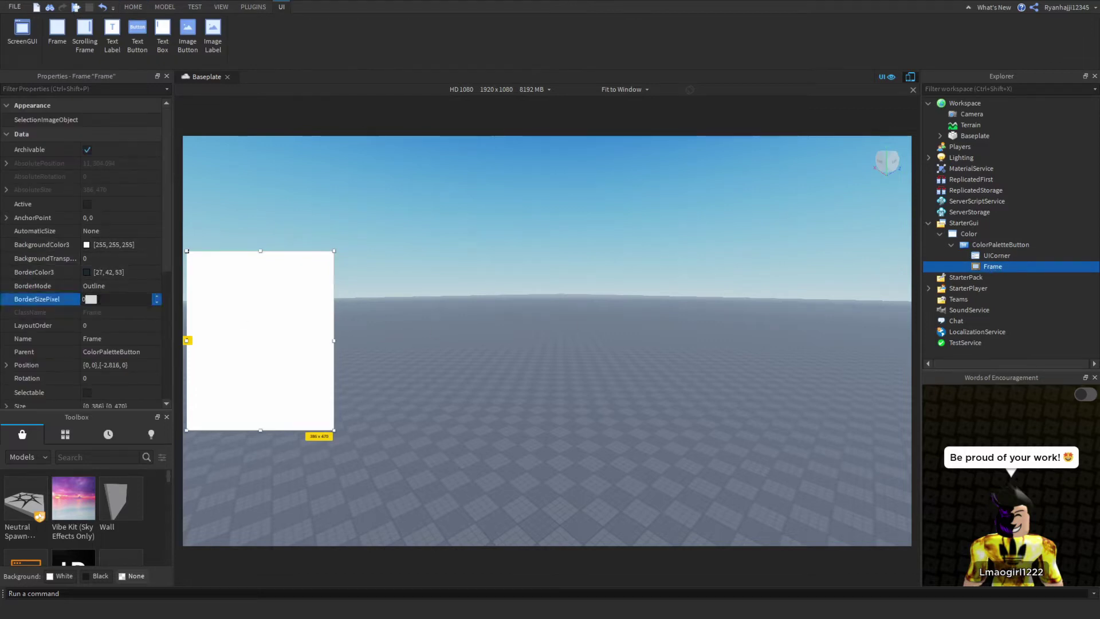
pyautogui.write('0')
pyautogui.press('Return')
pyautogui.click(251, 206)
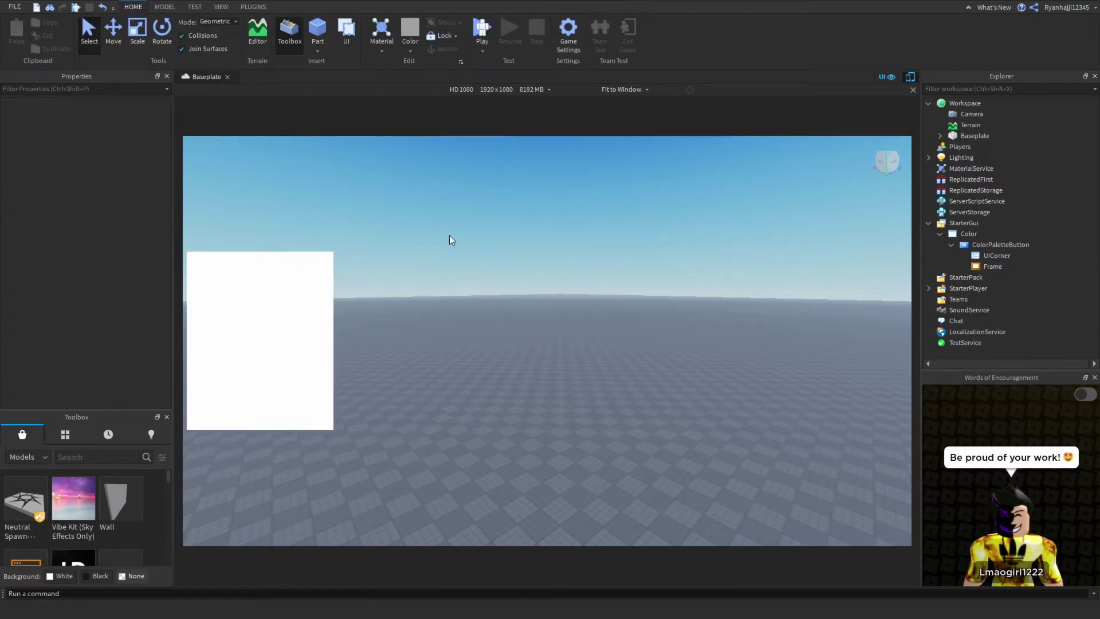
# - Open the name of the palette frame inside ColorPaletteButton for editing
pyautogui.click(993, 267)
pyautogui.scroll(-5, 96, 324)
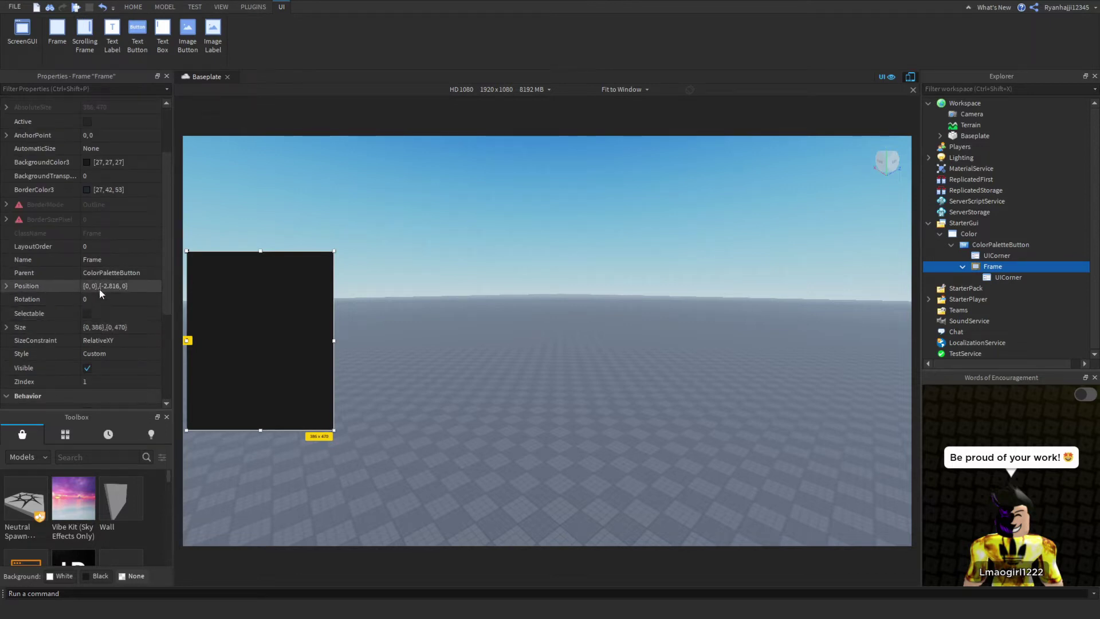
pyautogui.click(90, 259)
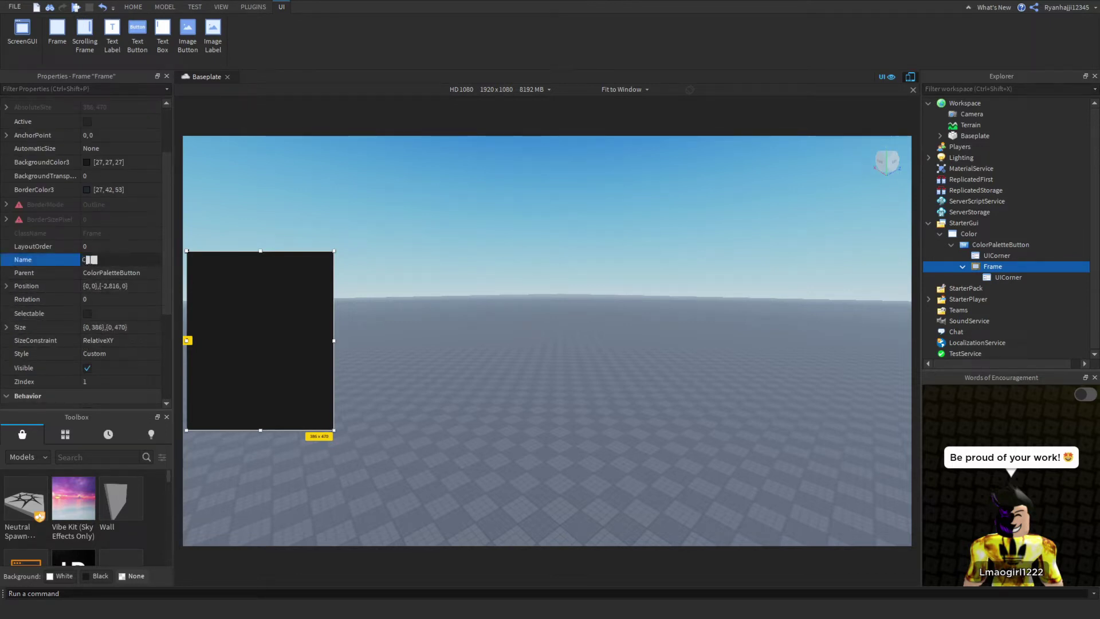